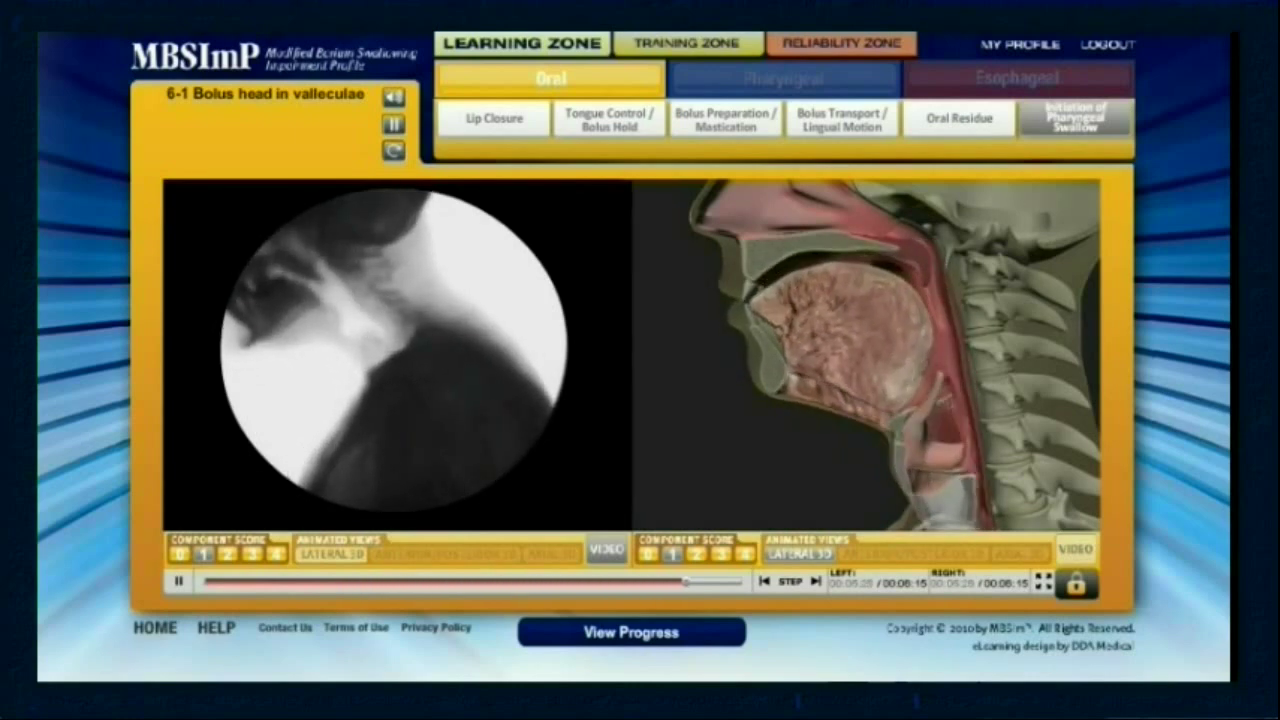
- Play the pharyngeal initiation example clips for scores 2, 3 and 4 (6-2, 6-3, 6-4)
click(229, 556)
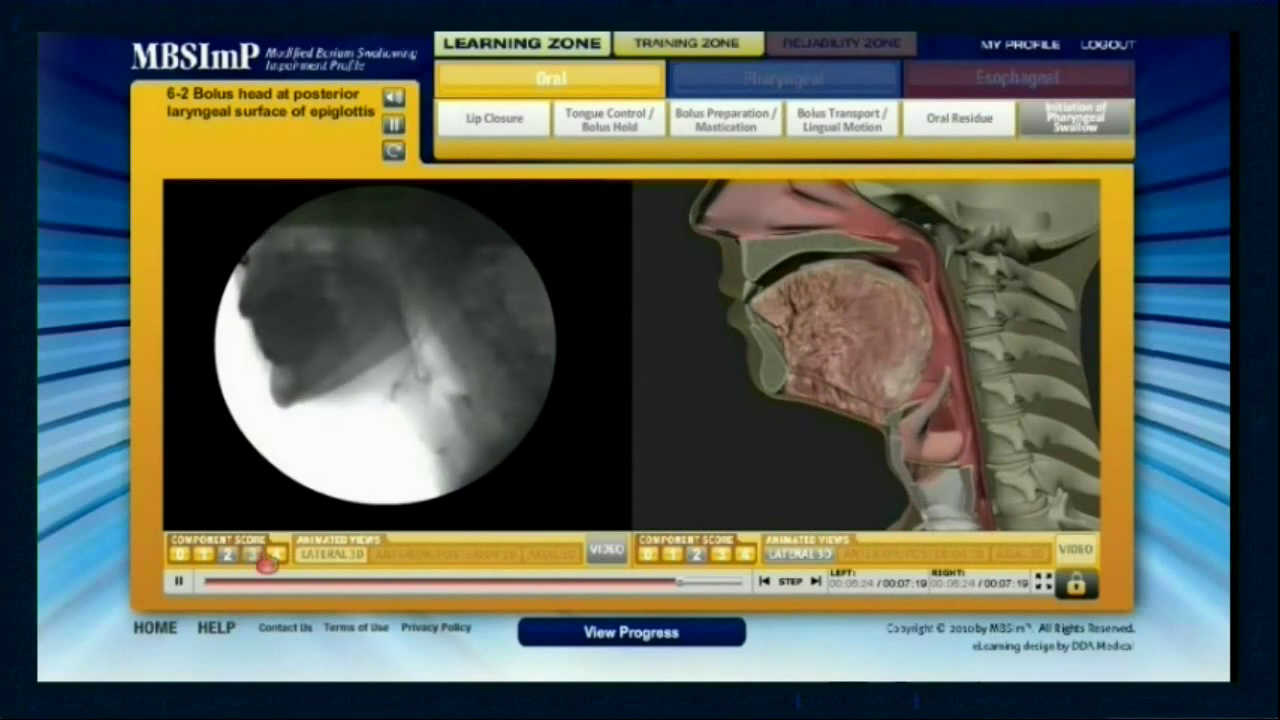
click(254, 555)
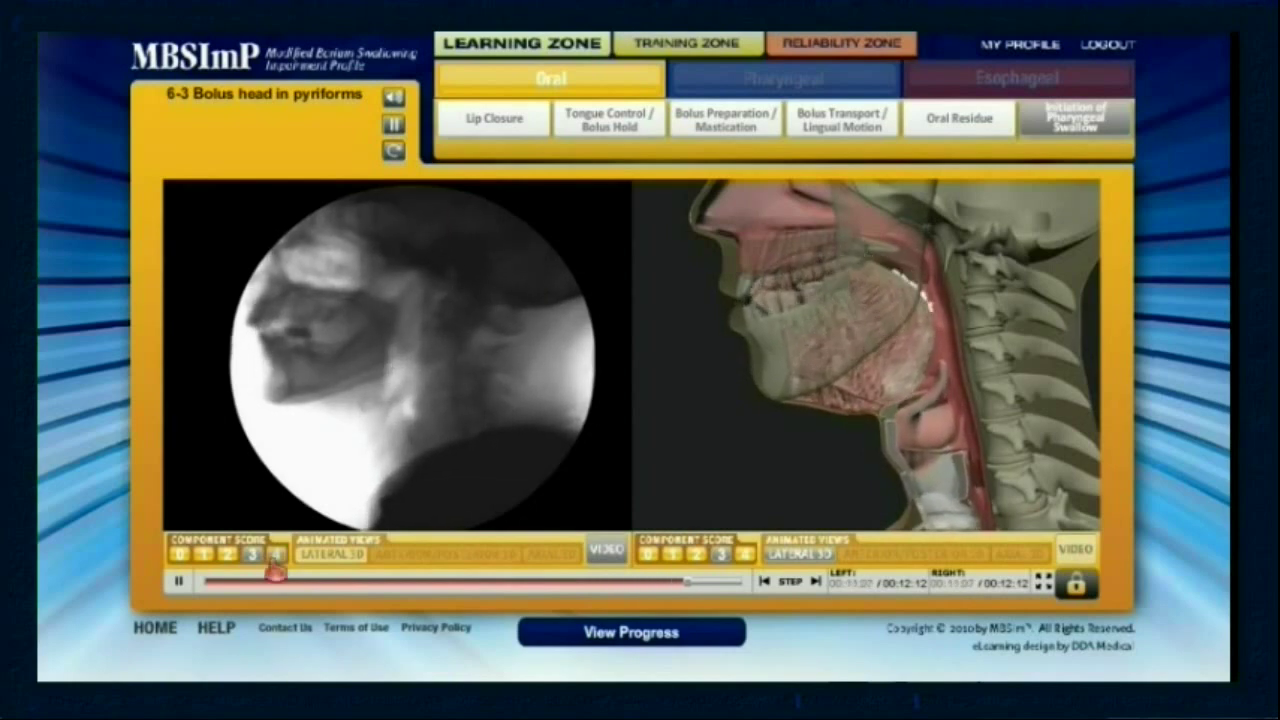
click(274, 553)
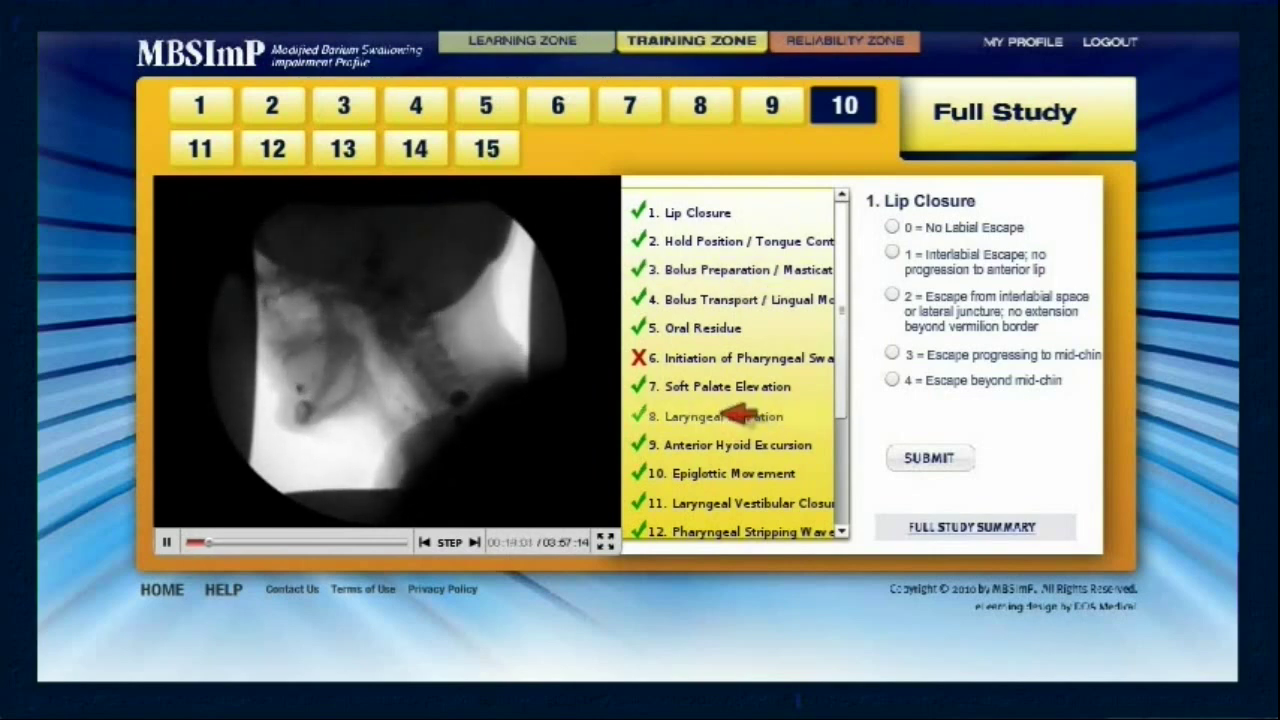
- Submit Laryngeal Elevation score 2 in study 10, then Lip Closure score 0 in study 8
click(724, 414)
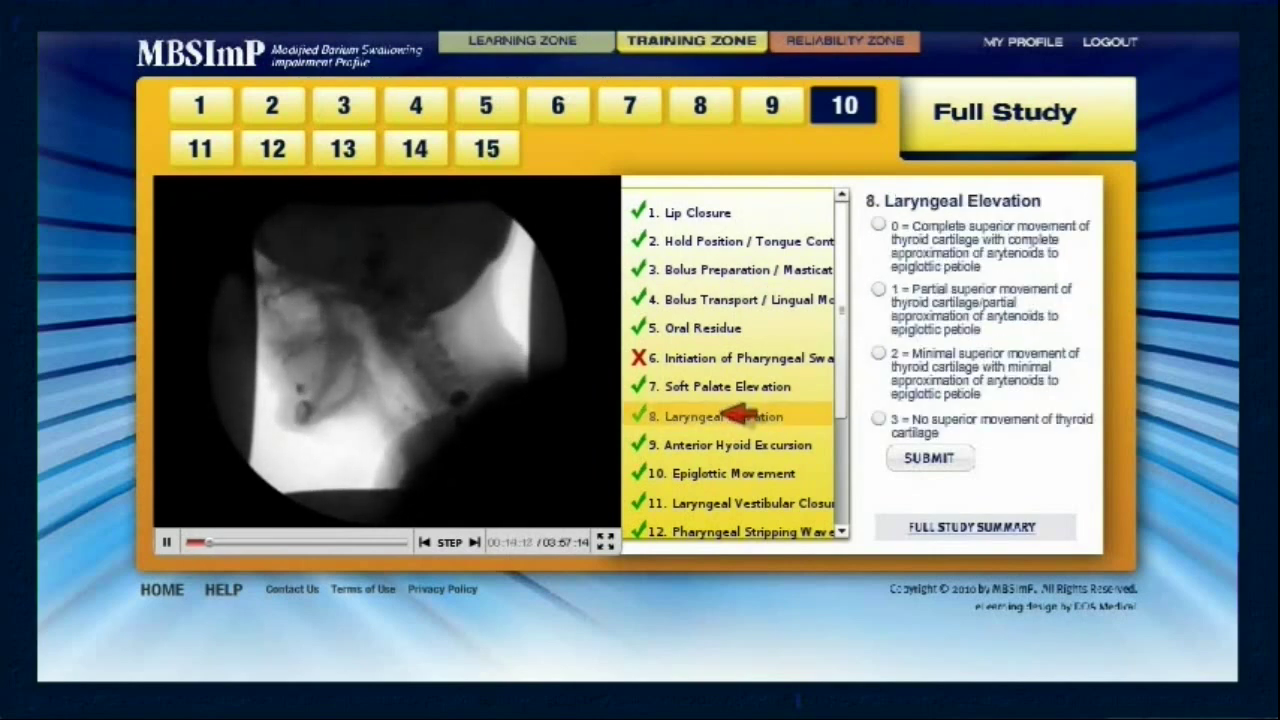
click(878, 354)
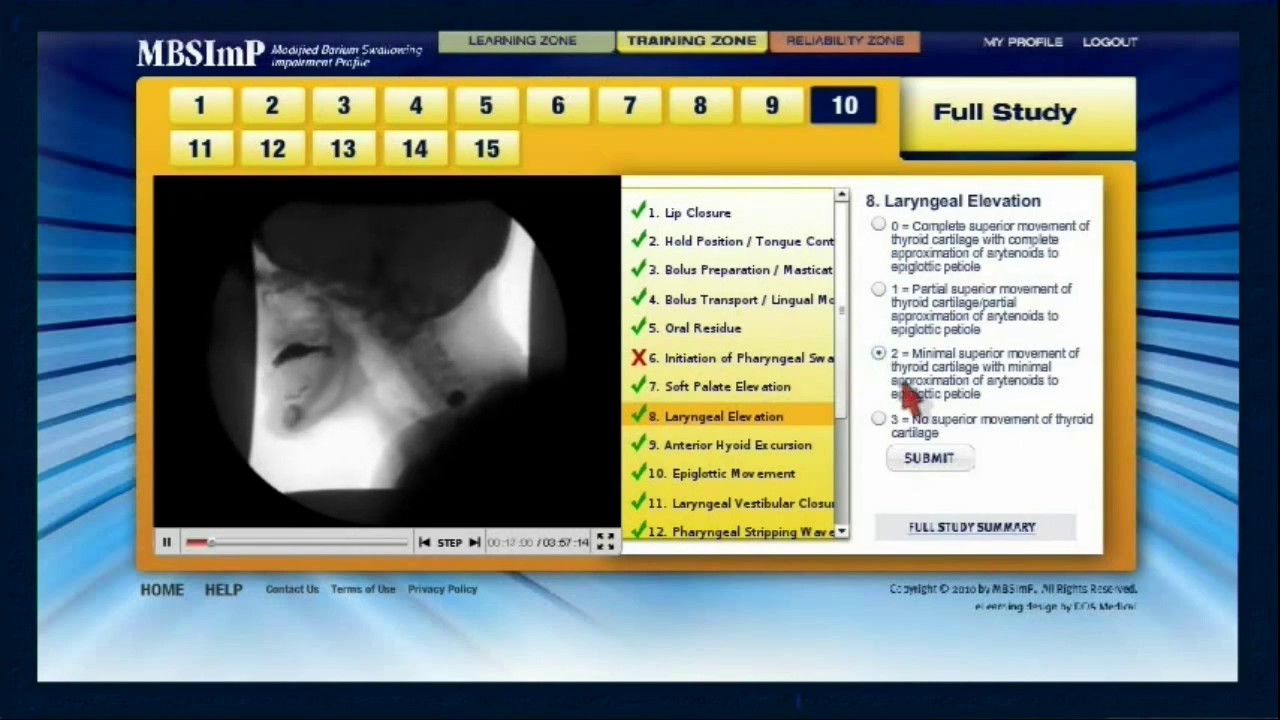
click(924, 458)
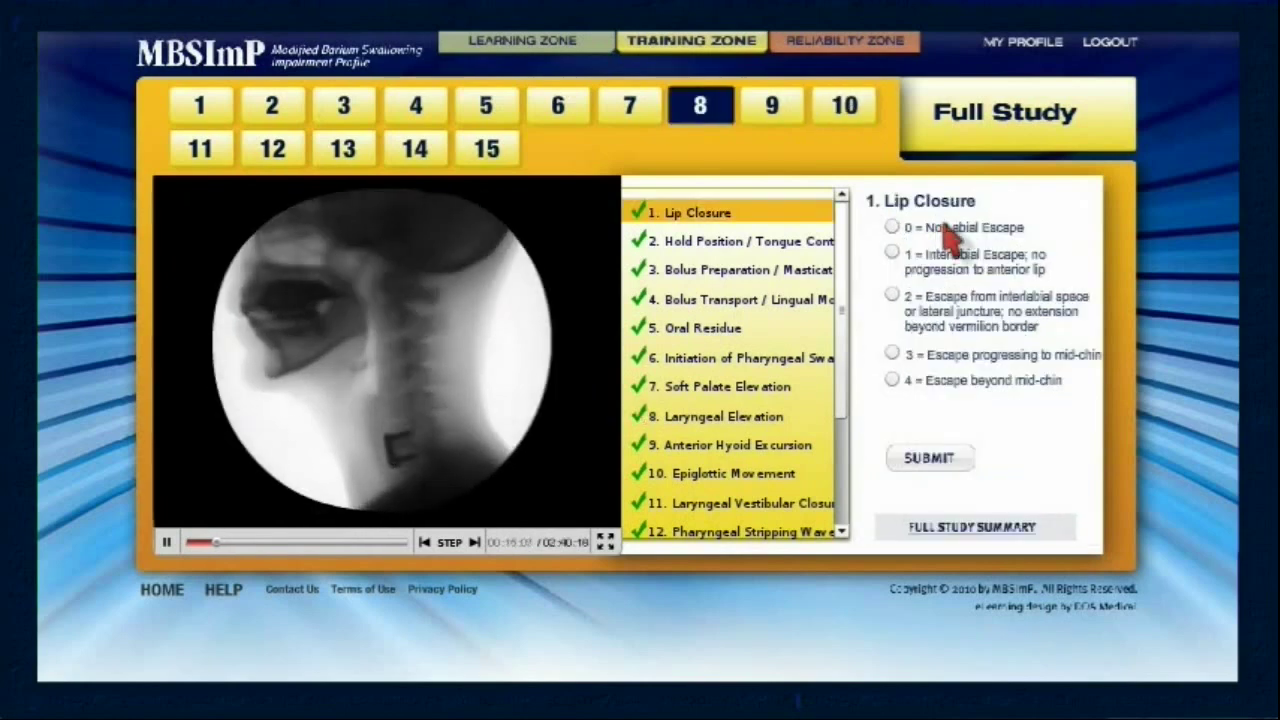
click(891, 227)
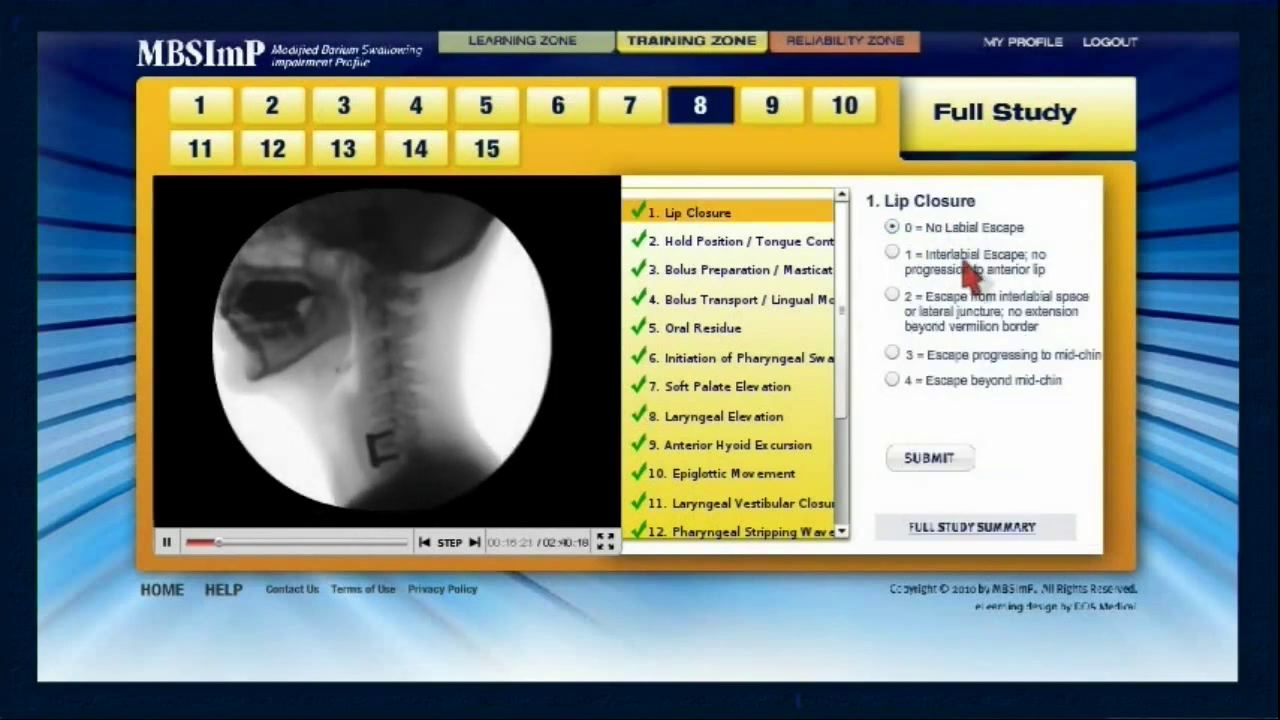
click(928, 457)
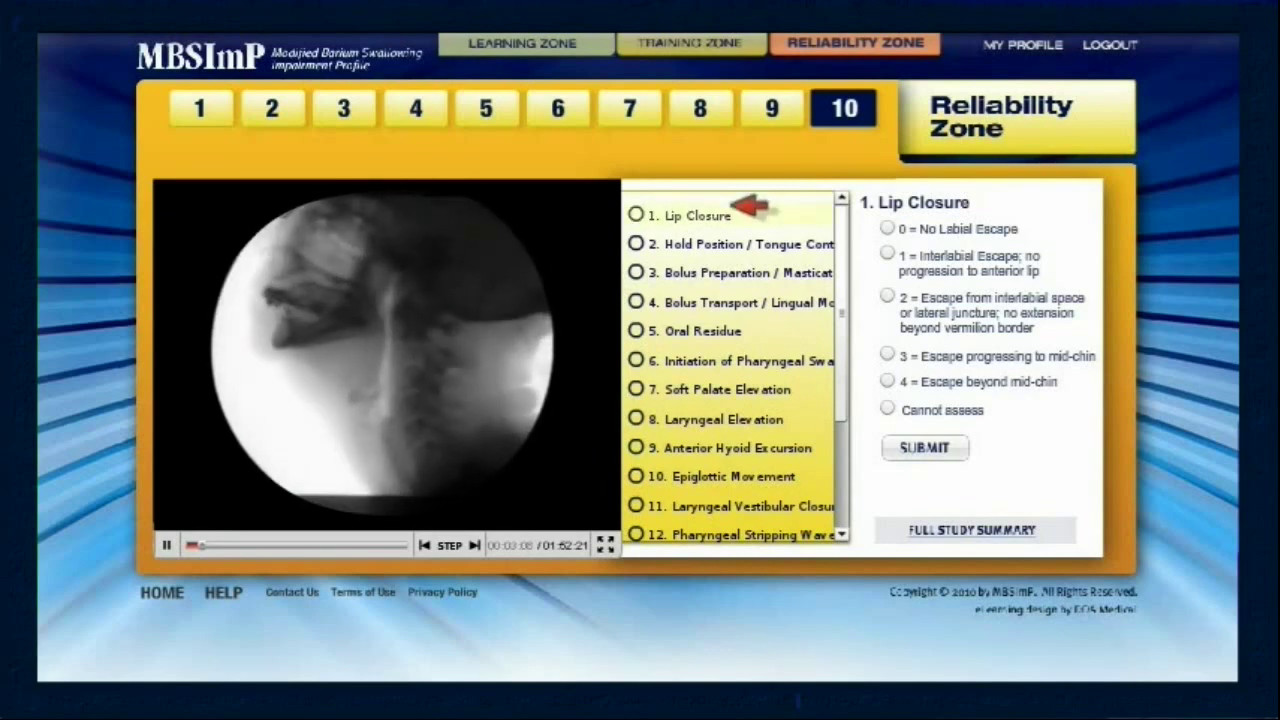
- Score Oral Residue as 2, residue collection on oral structures, and submit it
drag(849, 329, 829, 206)
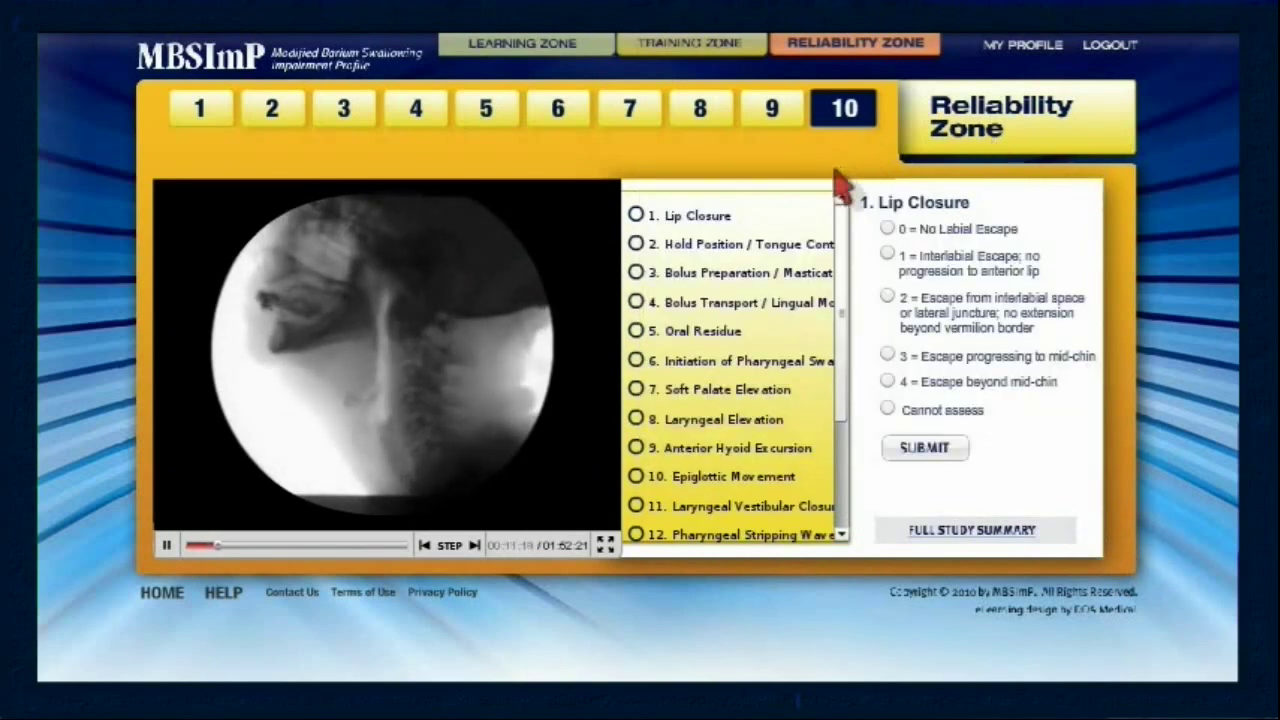
click(740, 338)
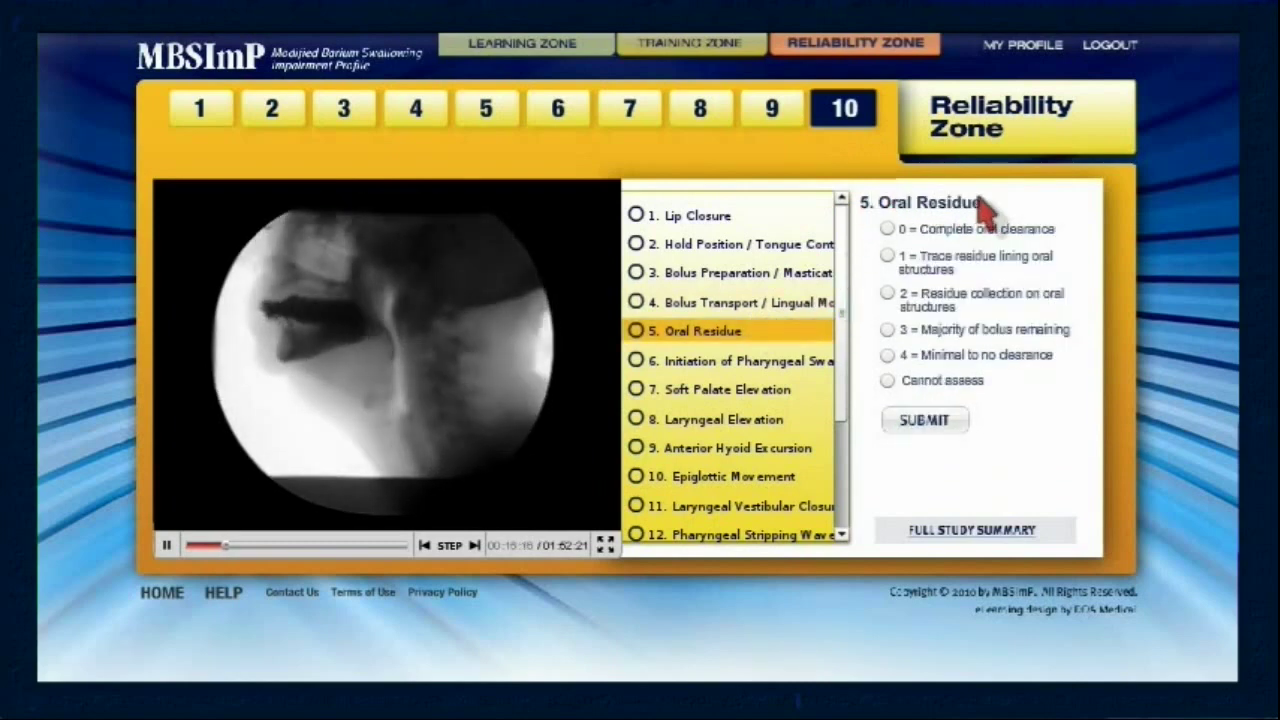
click(887, 293)
click(924, 420)
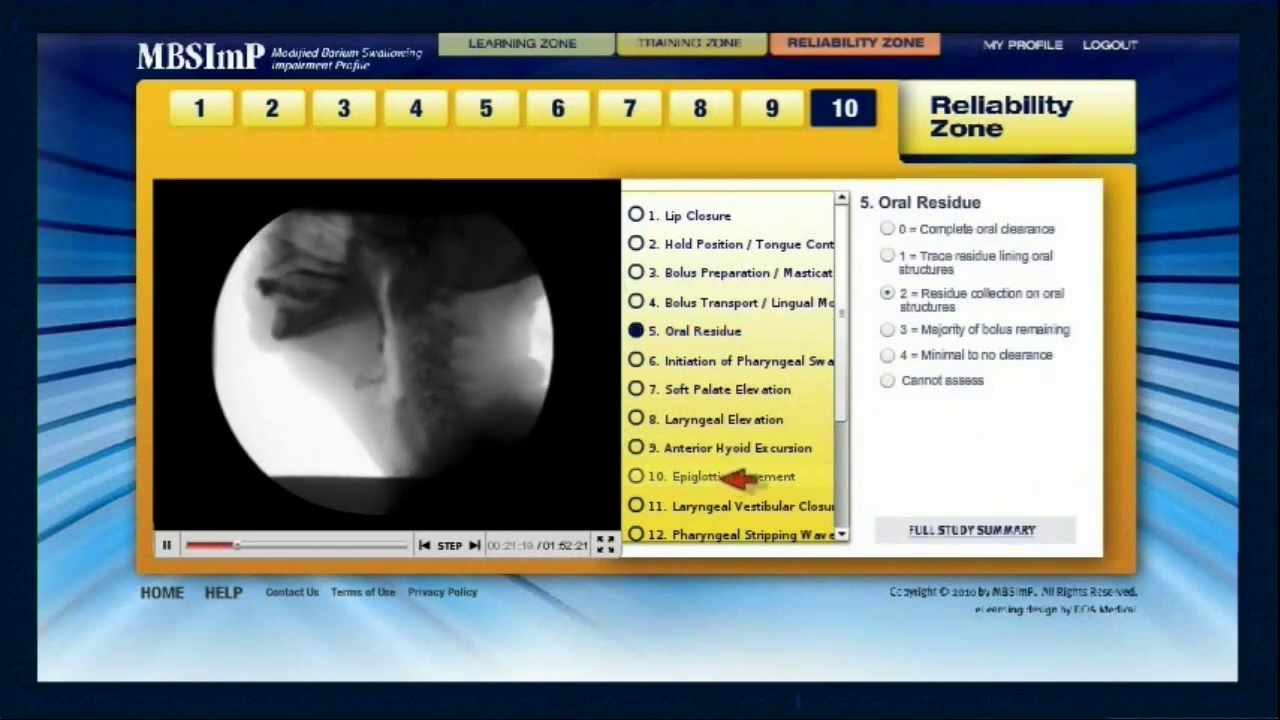
- Score Epiglottic Movement as 1, partial inversion, and submit it
click(738, 479)
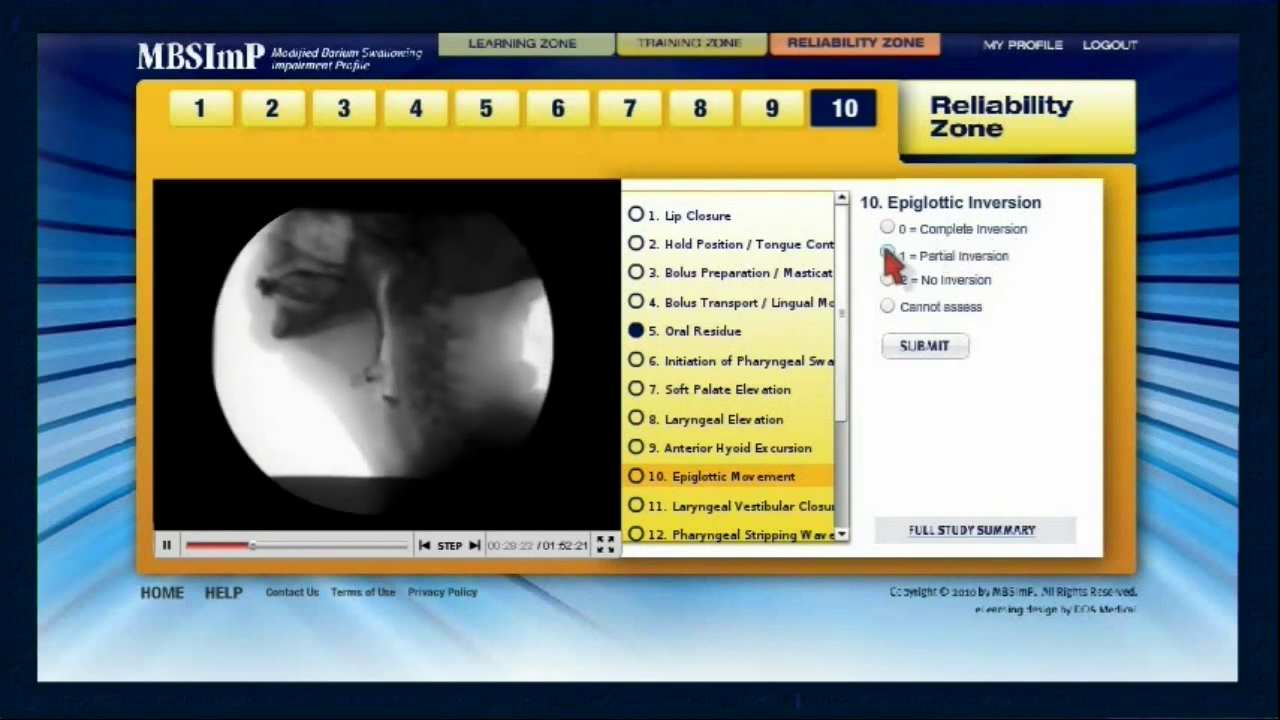
click(888, 255)
click(925, 347)
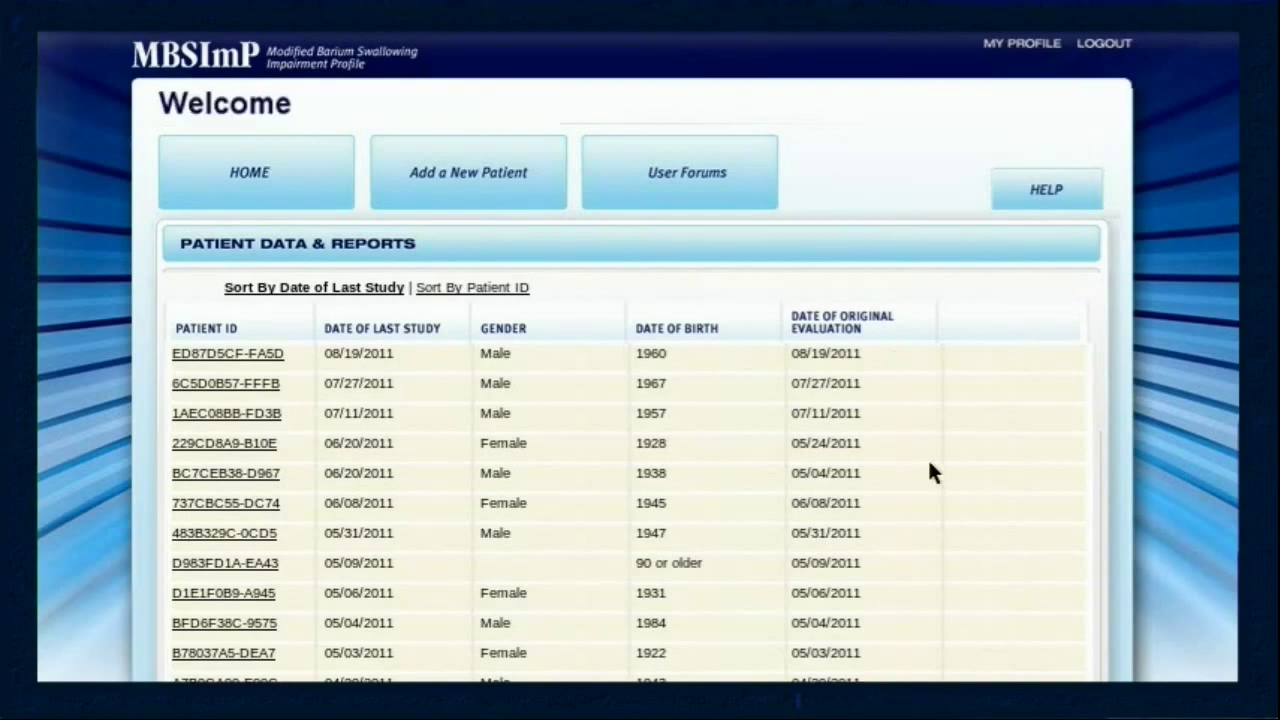
- Add a new patient to open a blank Patient Medical History Entry form
click(445, 163)
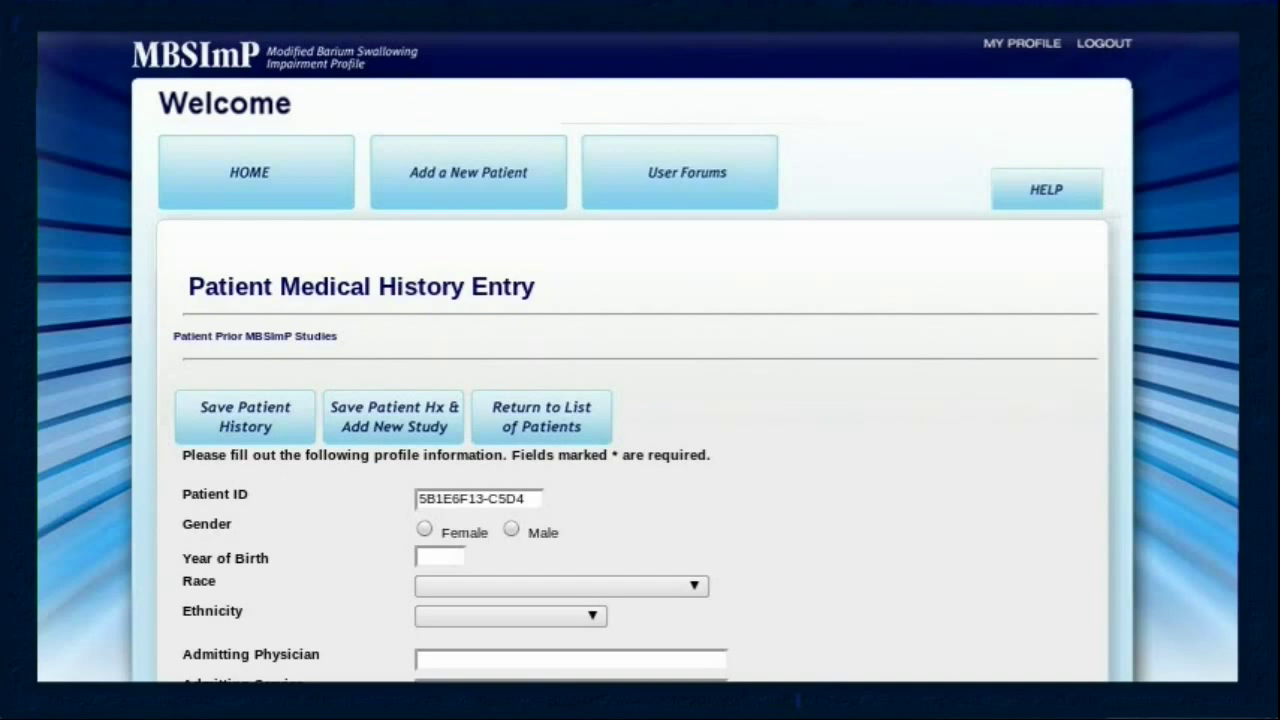
- Scroll down the history form to the circulatory and digestive system disorder rows
scroll(345, 497, down, 2)
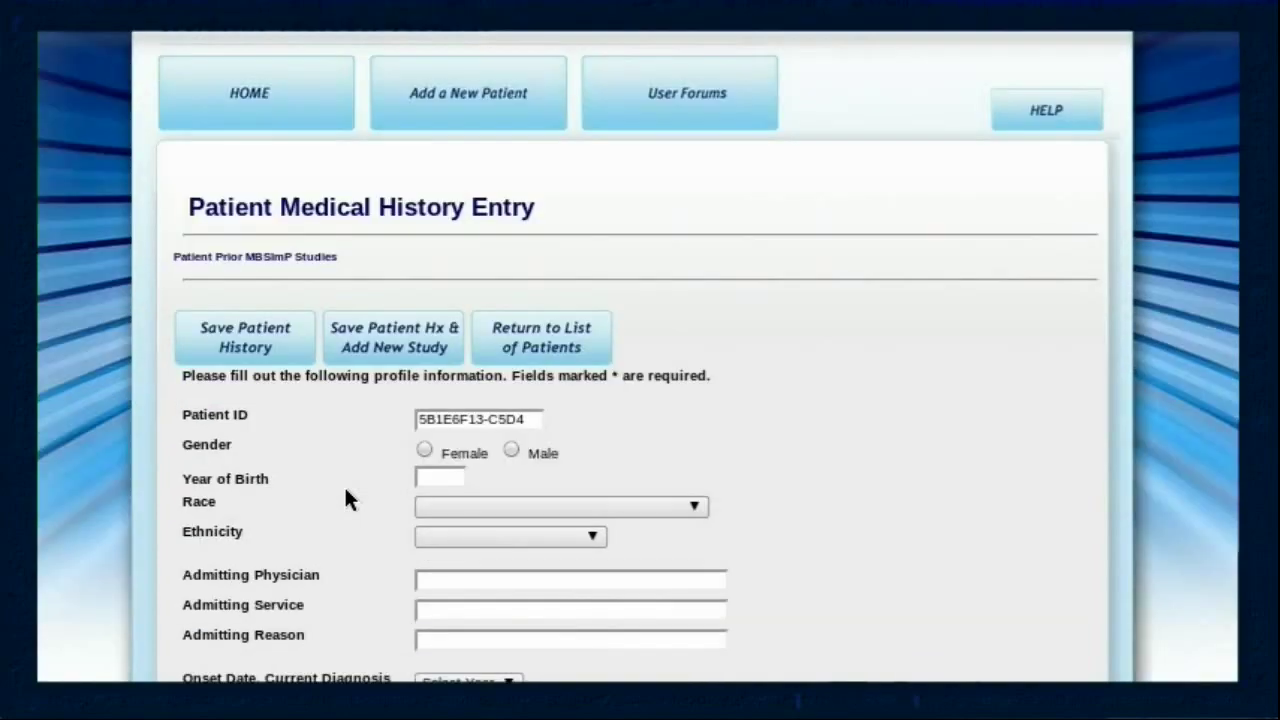
scroll(345, 497, down, 2)
scroll(346, 491, down, 4)
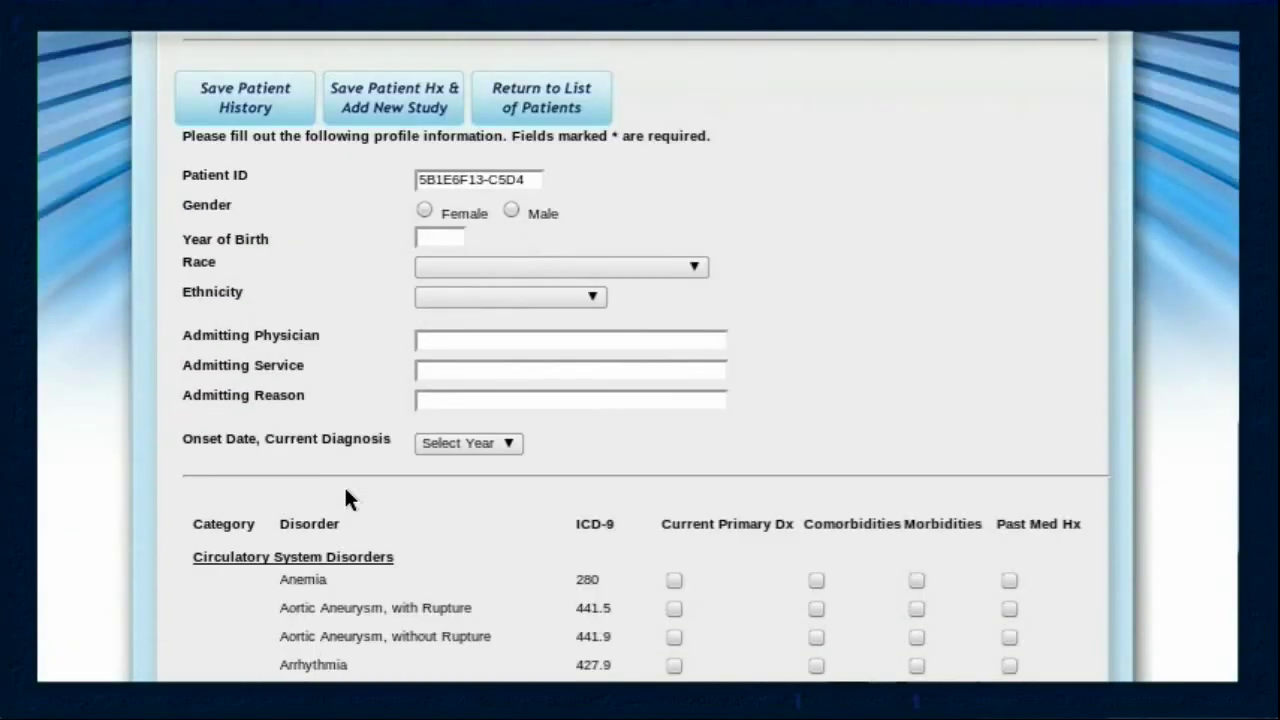
scroll(365, 478, down, 2)
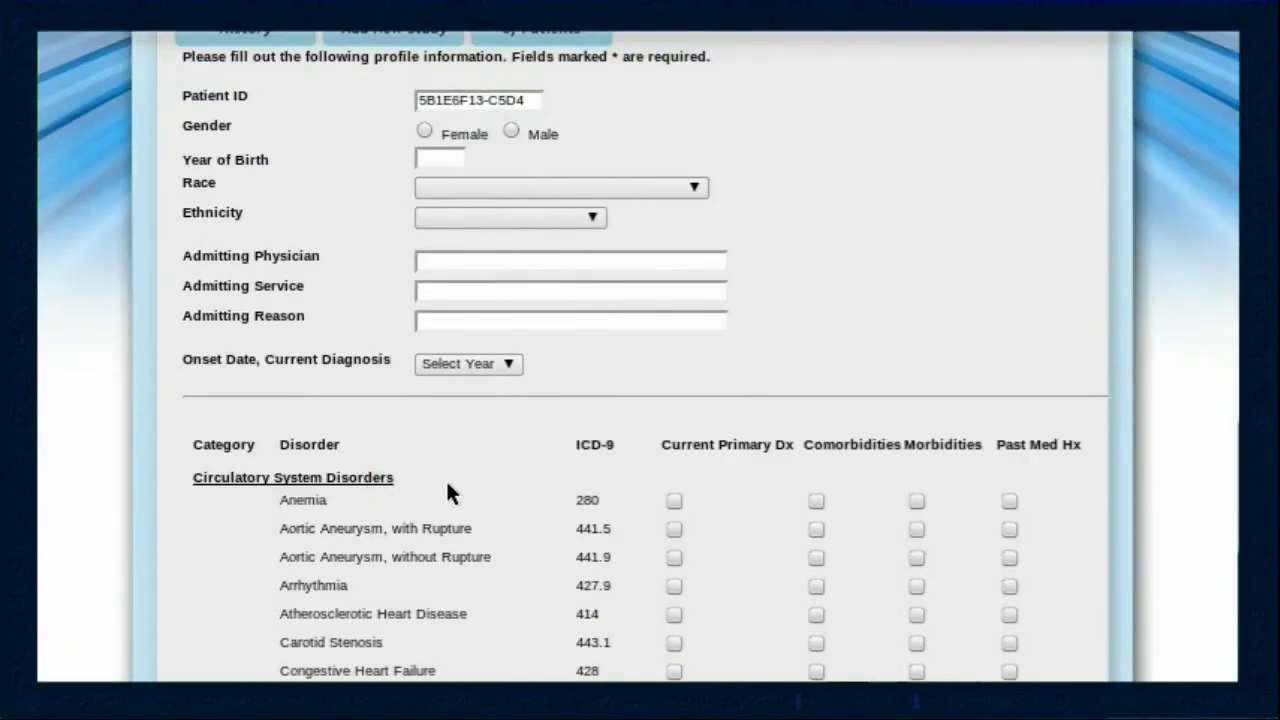
scroll(447, 485, down, 8)
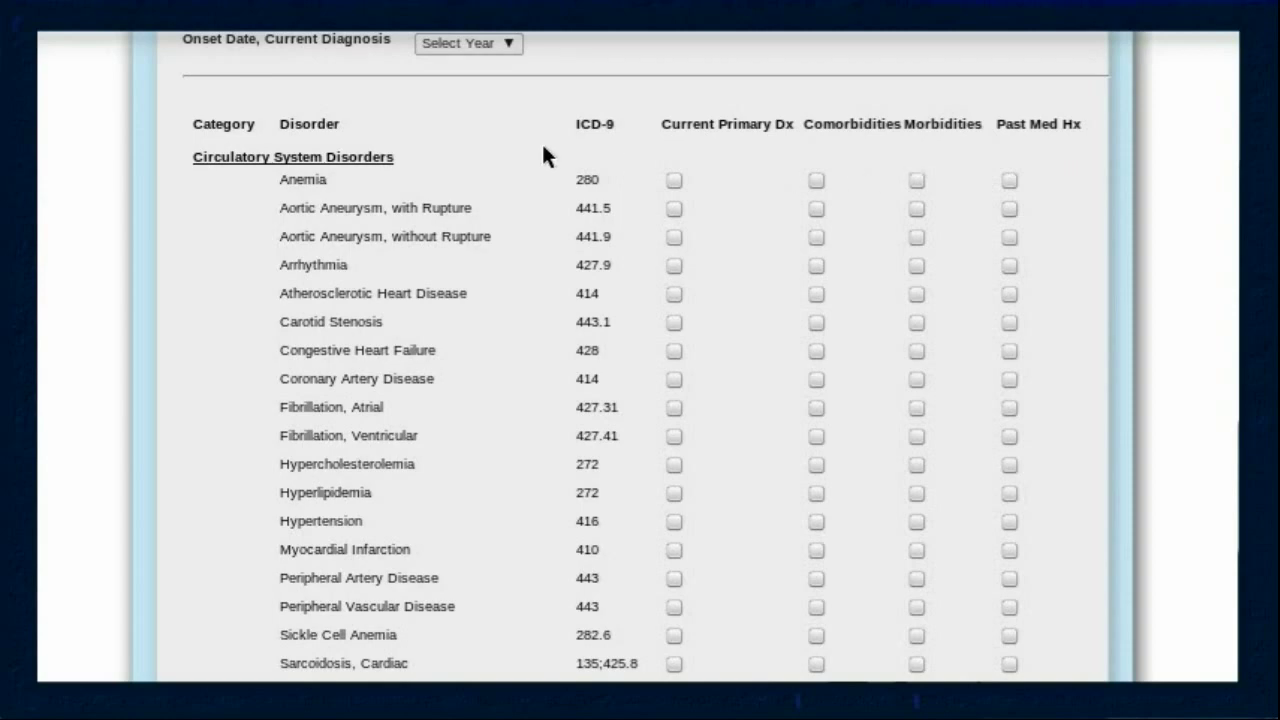
scroll(495, 508, down, 8)
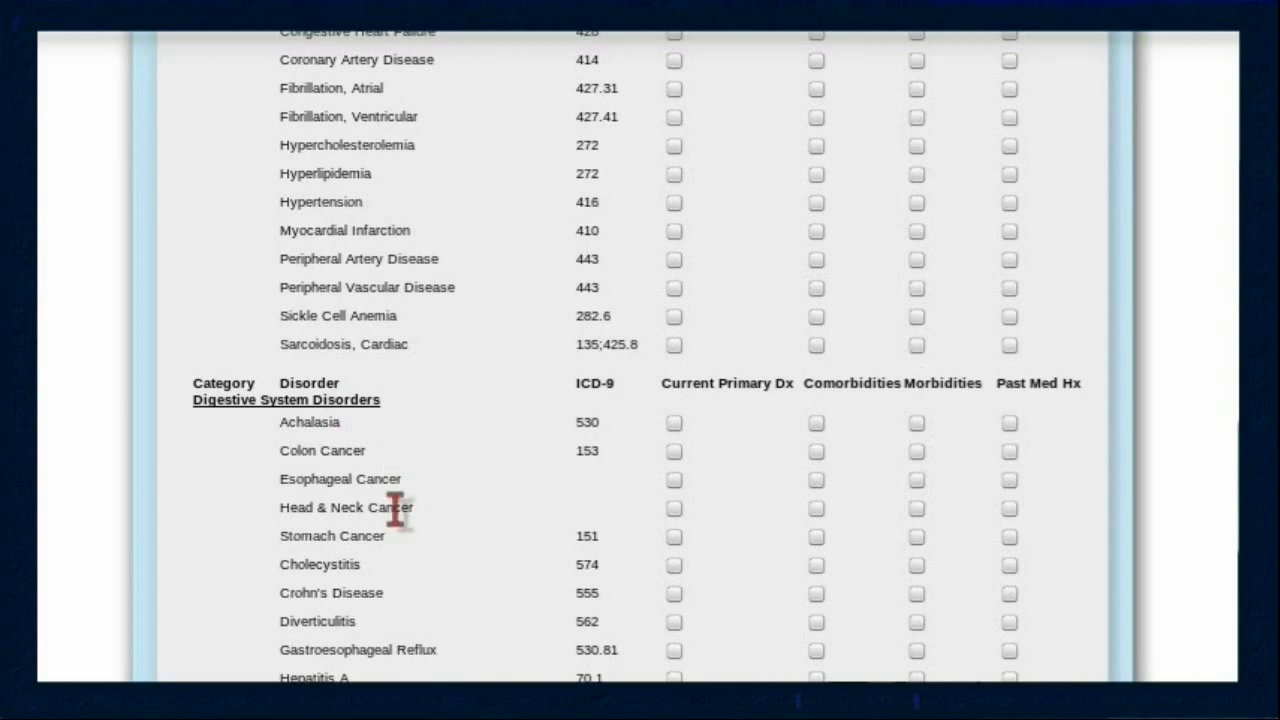
- Mark Head & Neck Cancer as current primary diagnosis, treated with surgery, radiation and chemotherapy
click(674, 508)
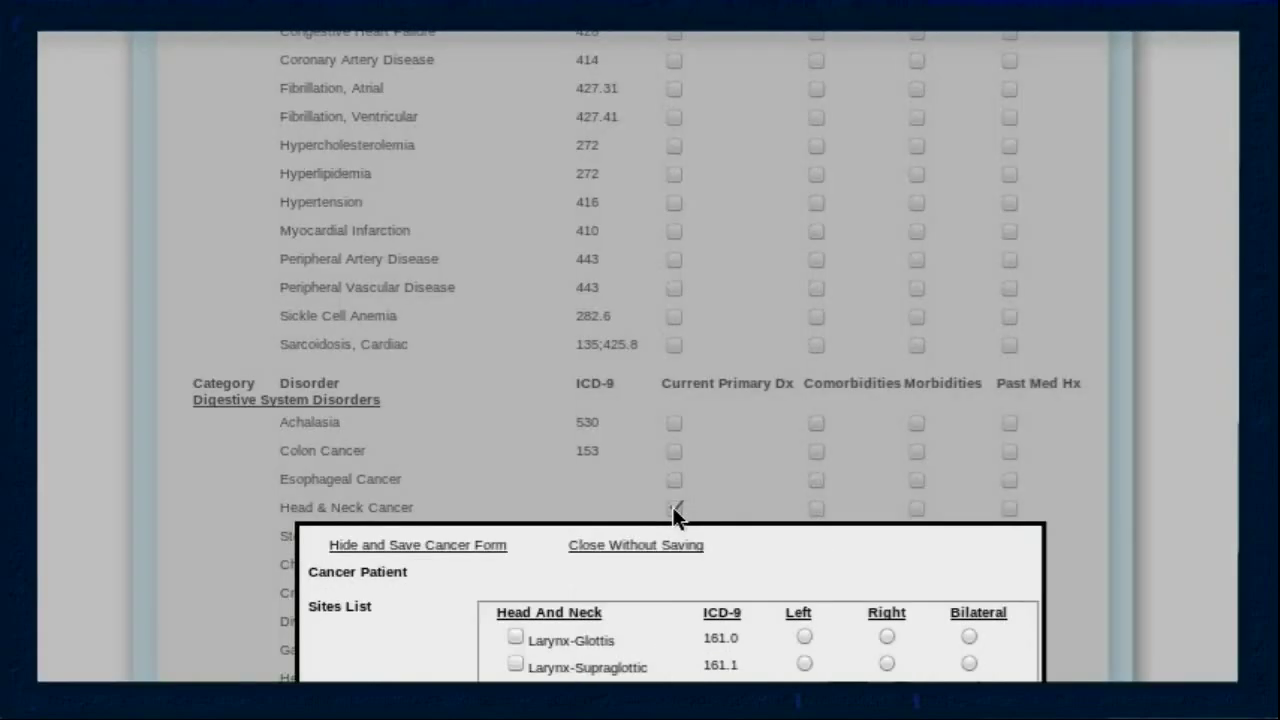
scroll(1039, 427, down, 15)
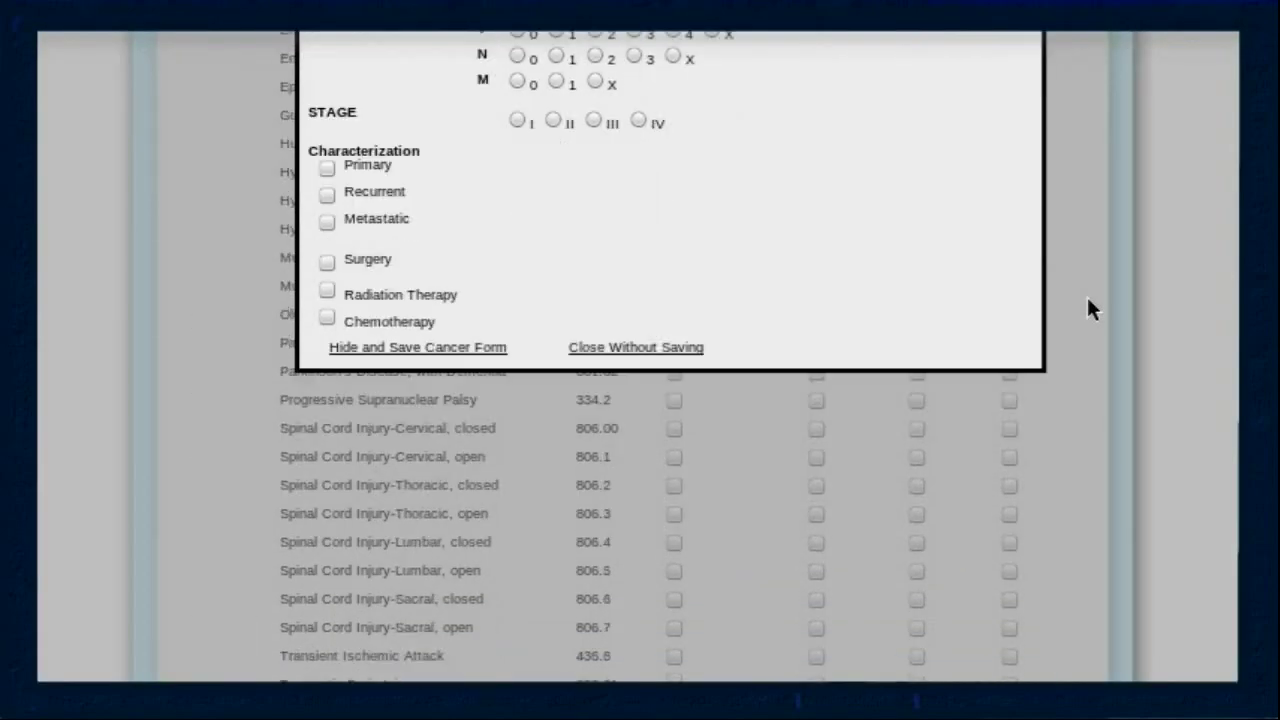
click(328, 262)
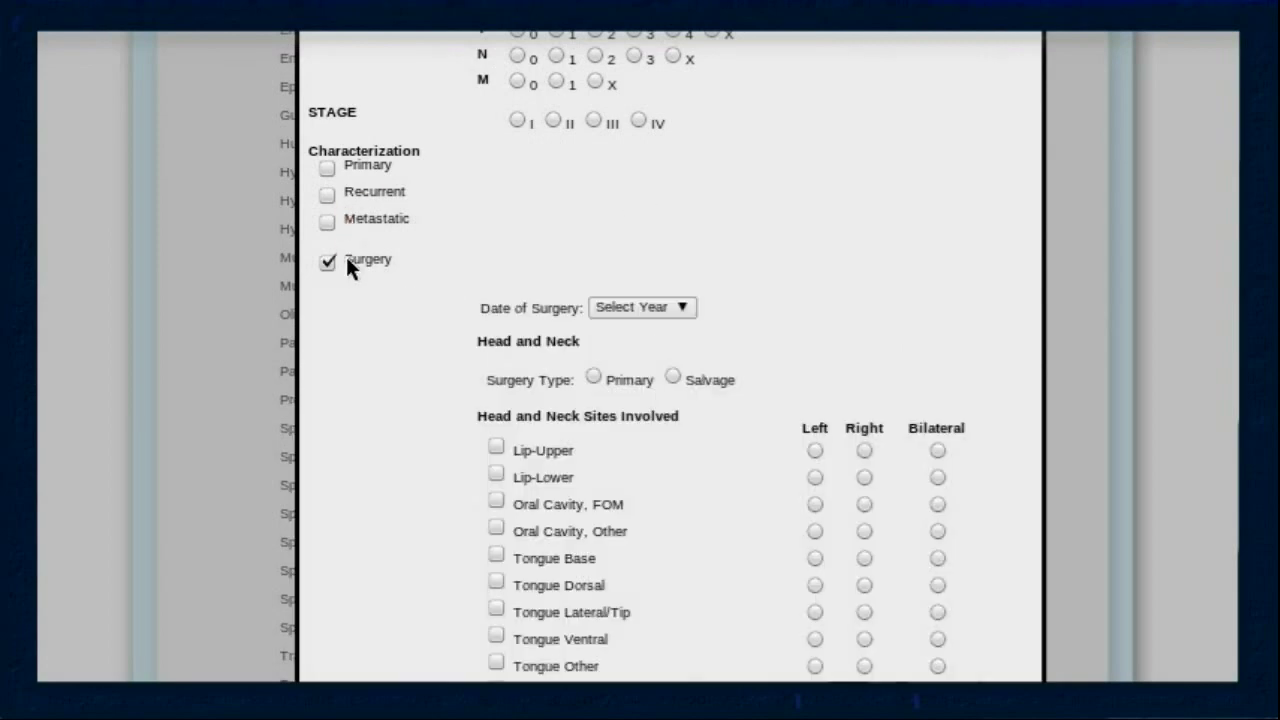
scroll(1123, 337, down, 3)
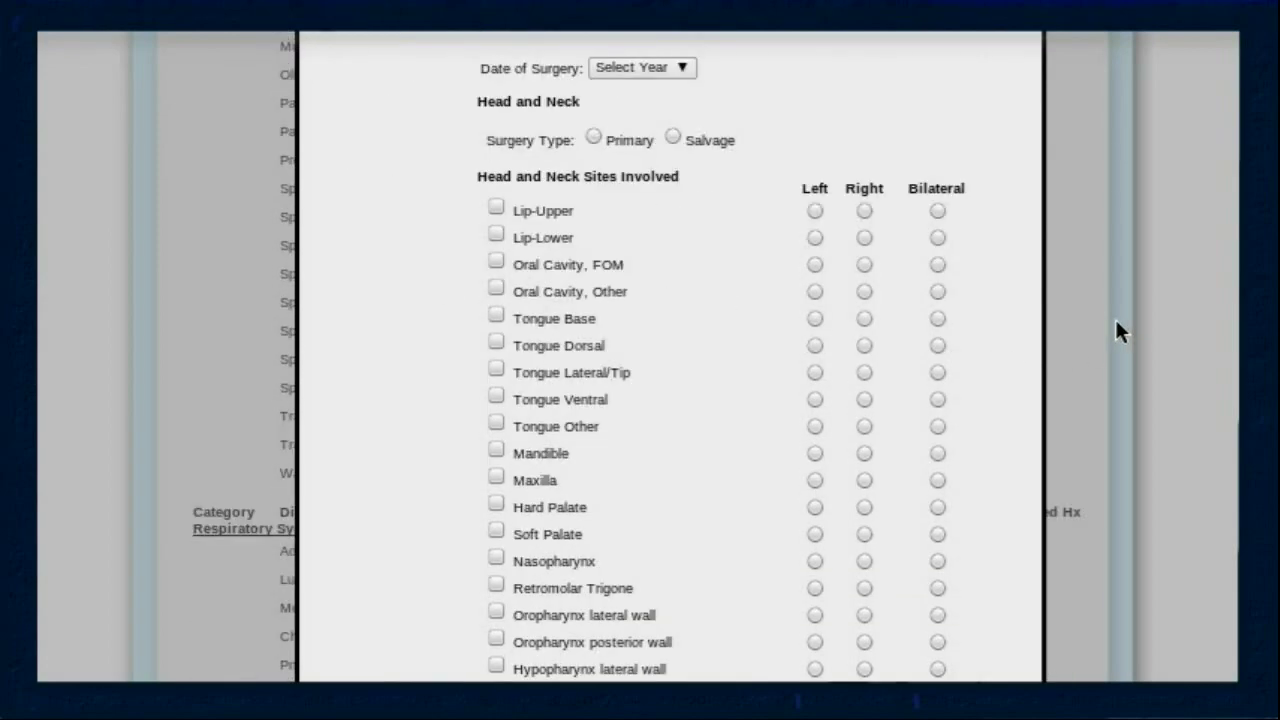
scroll(1114, 329, down, 10)
click(326, 247)
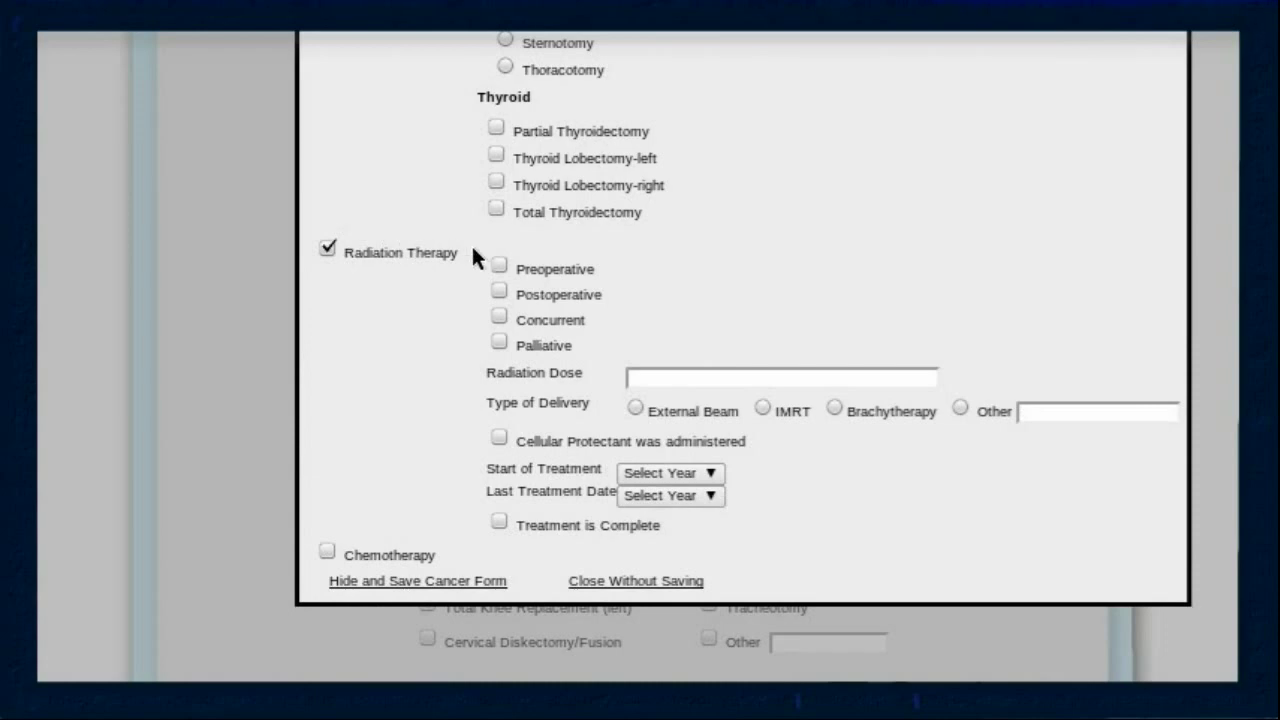
click(328, 553)
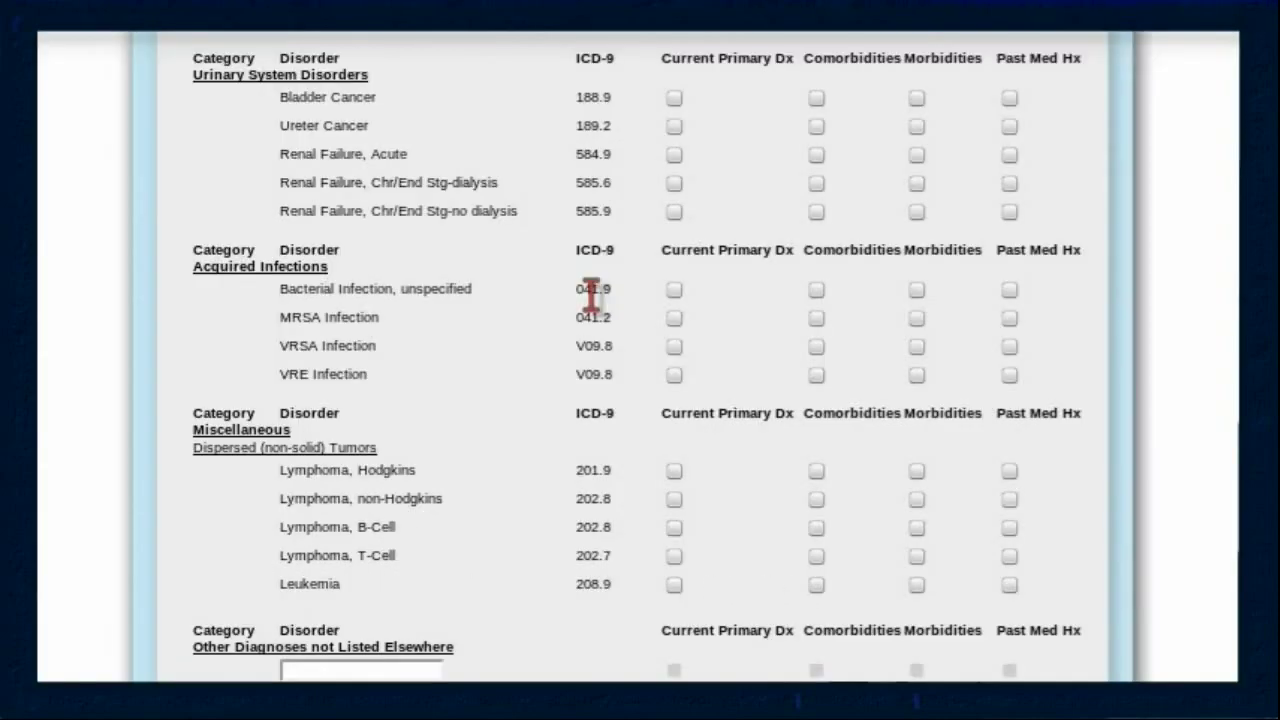
scroll(591, 297, down, 6)
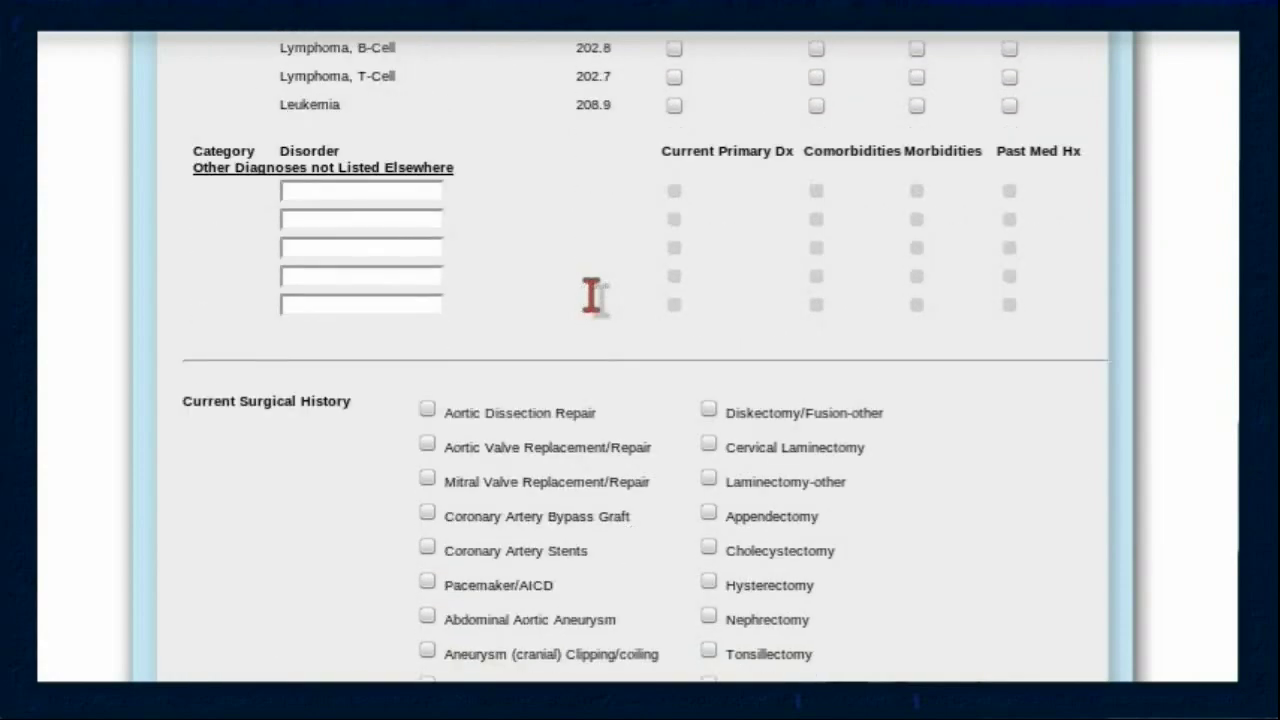
- Scroll to the bottom of the history form and use Save Patient Hx
scroll(571, 286, down, 5)
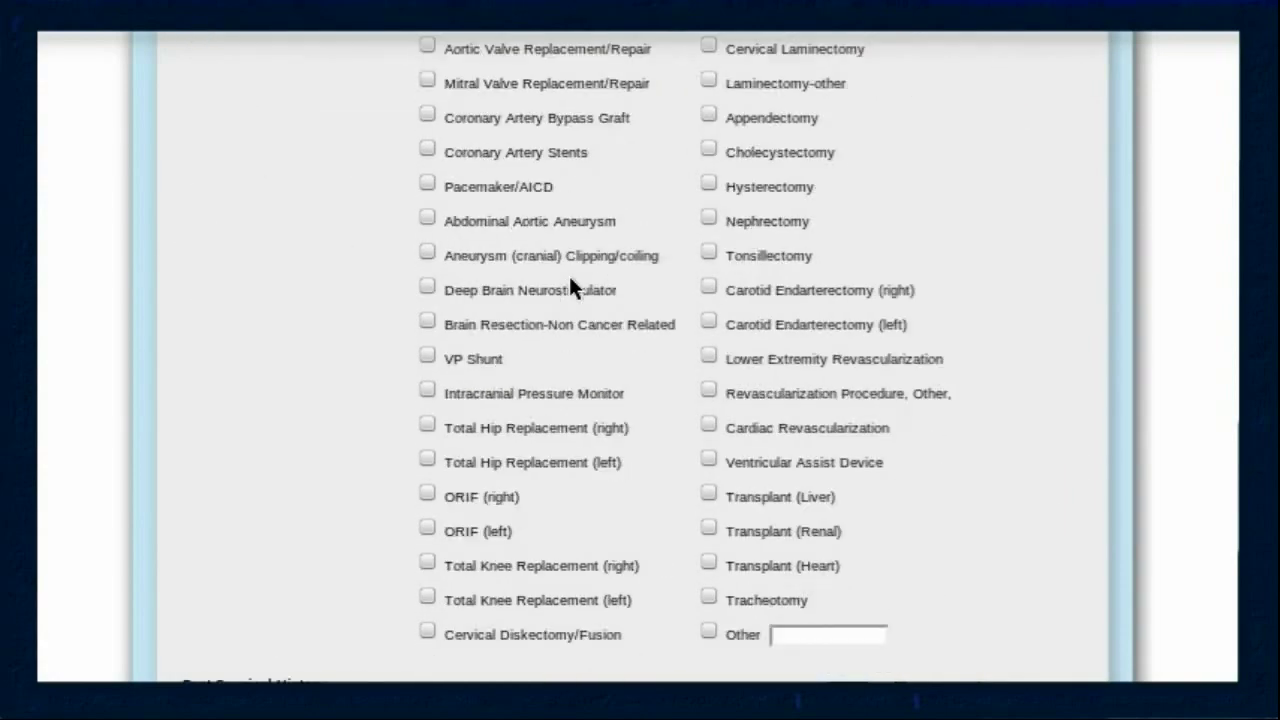
scroll(570, 285, down, 8)
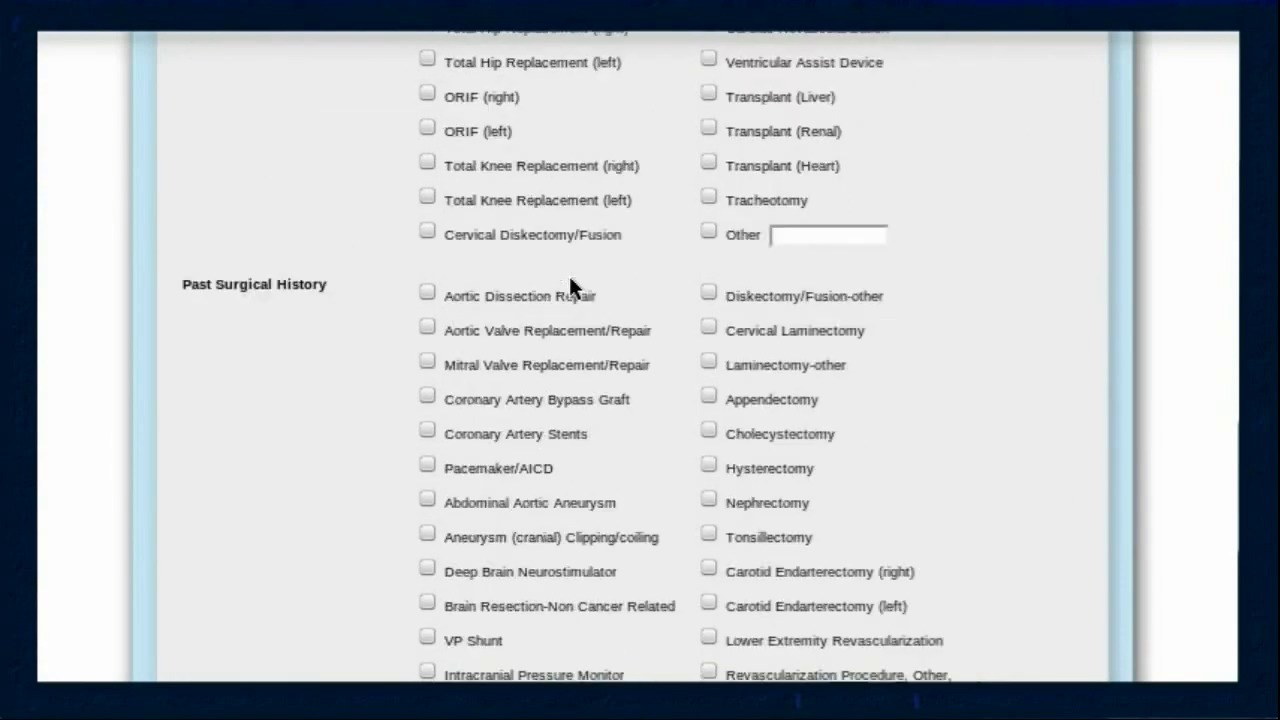
scroll(569, 286, down, 2)
scroll(573, 280, down, 5)
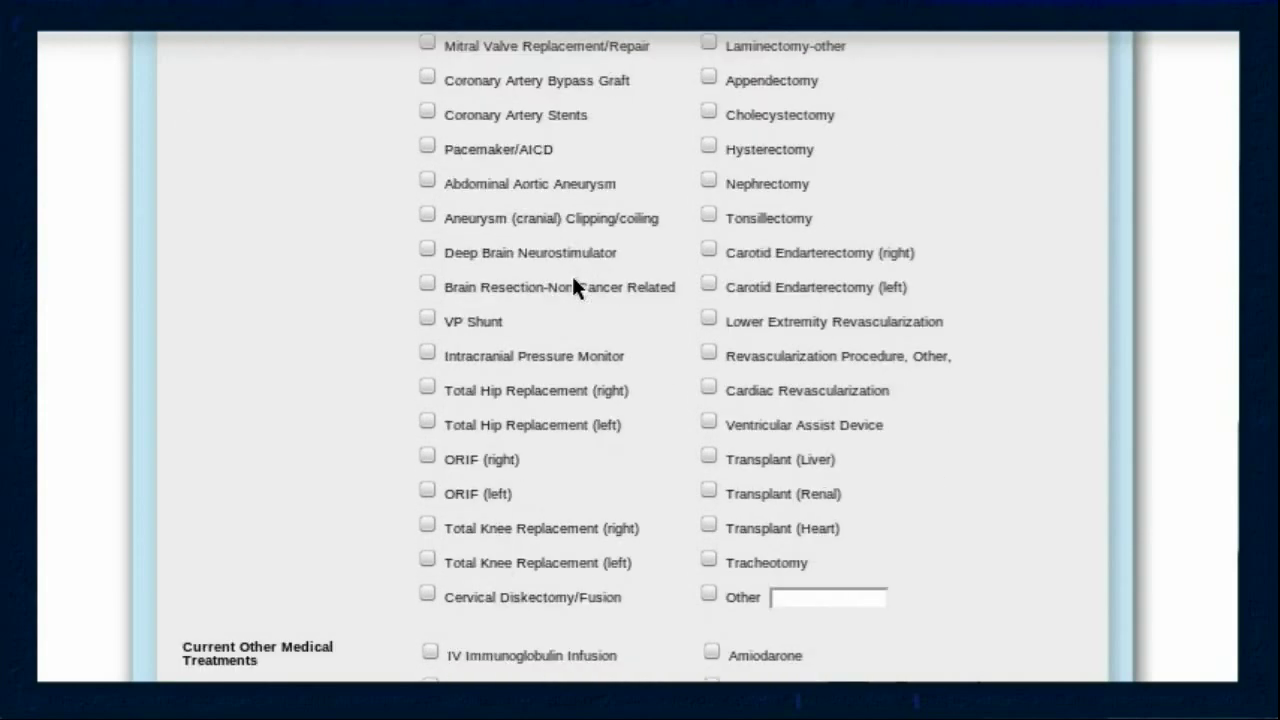
scroll(572, 285, down, 4)
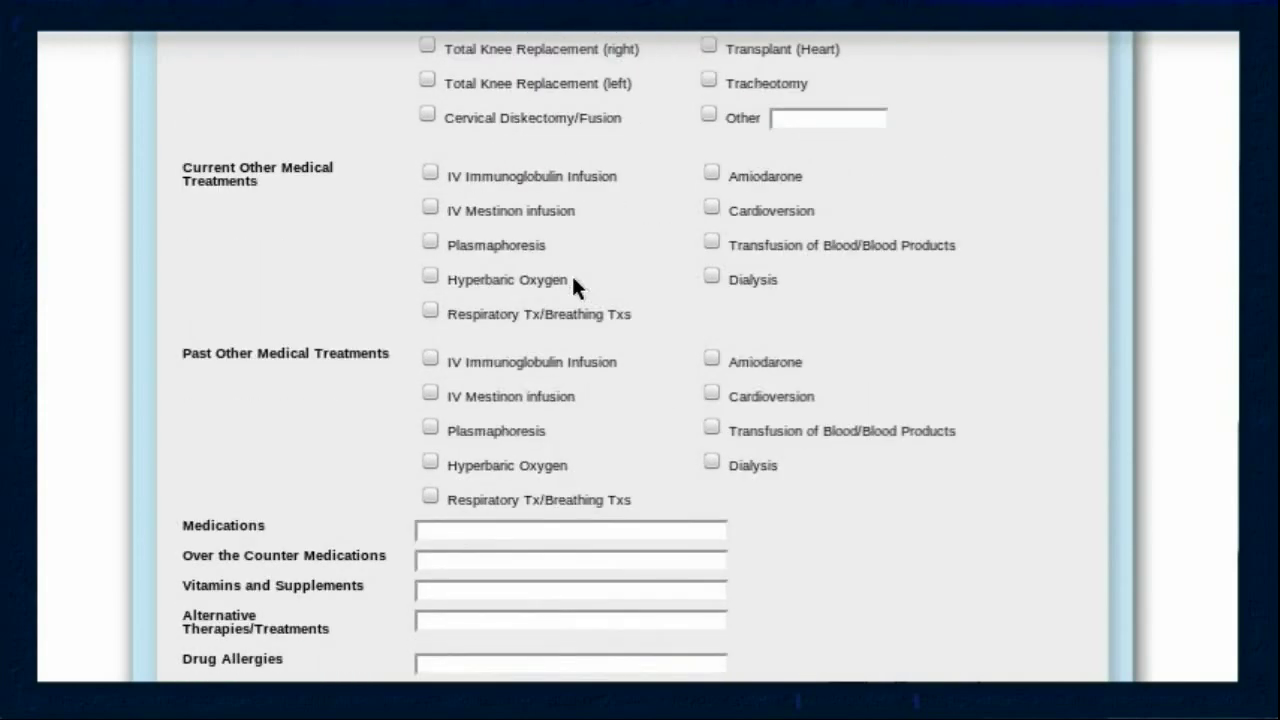
scroll(572, 285, down, 4)
scroll(572, 286, down, 5)
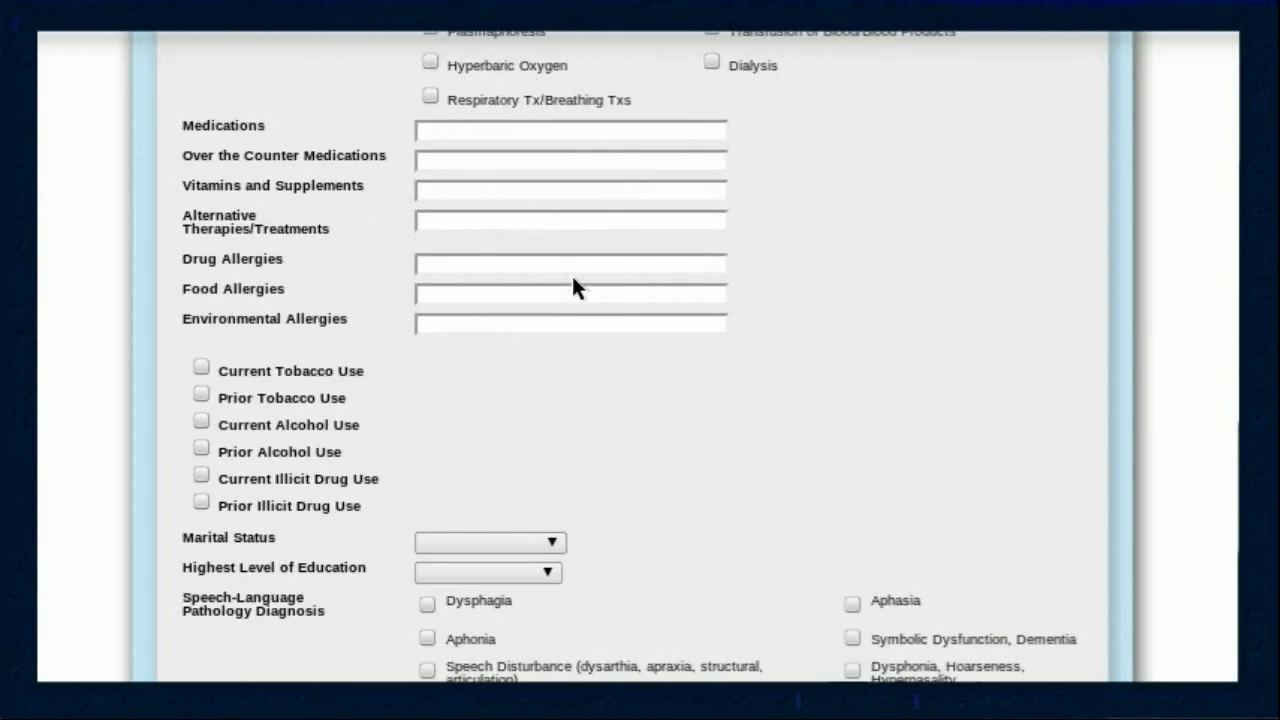
click(437, 677)
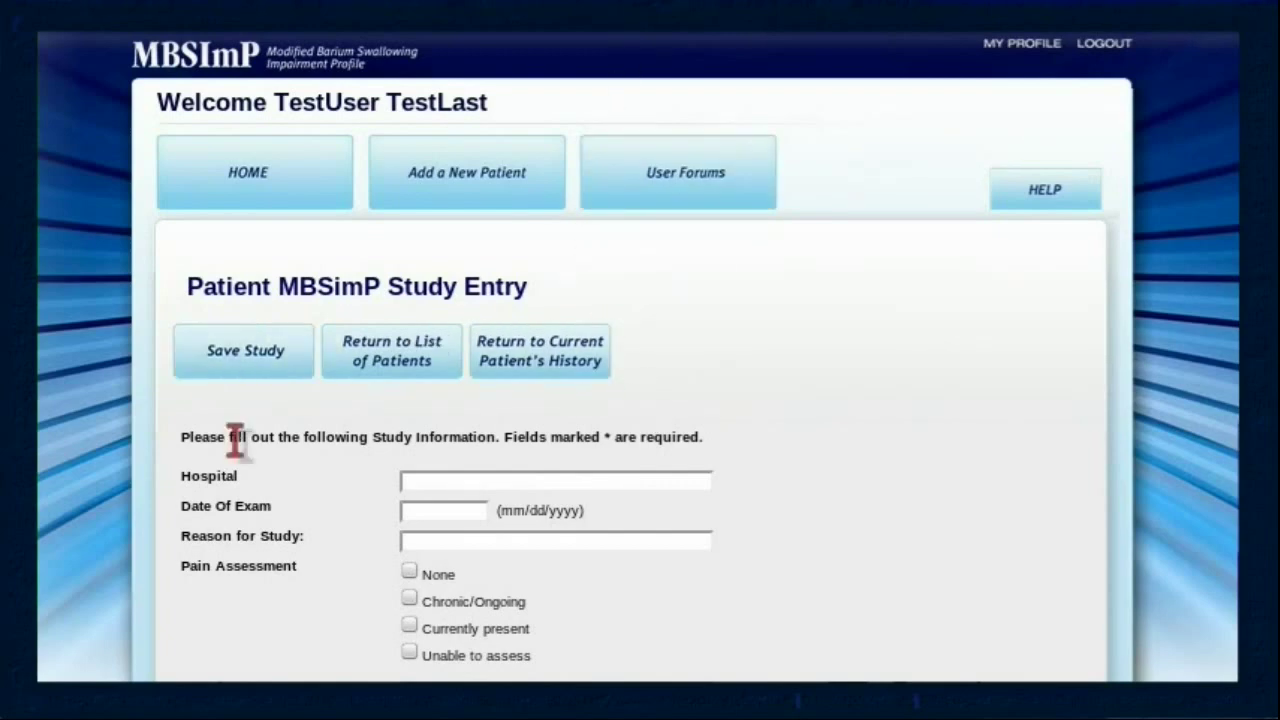
scroll(300, 460, down, 5)
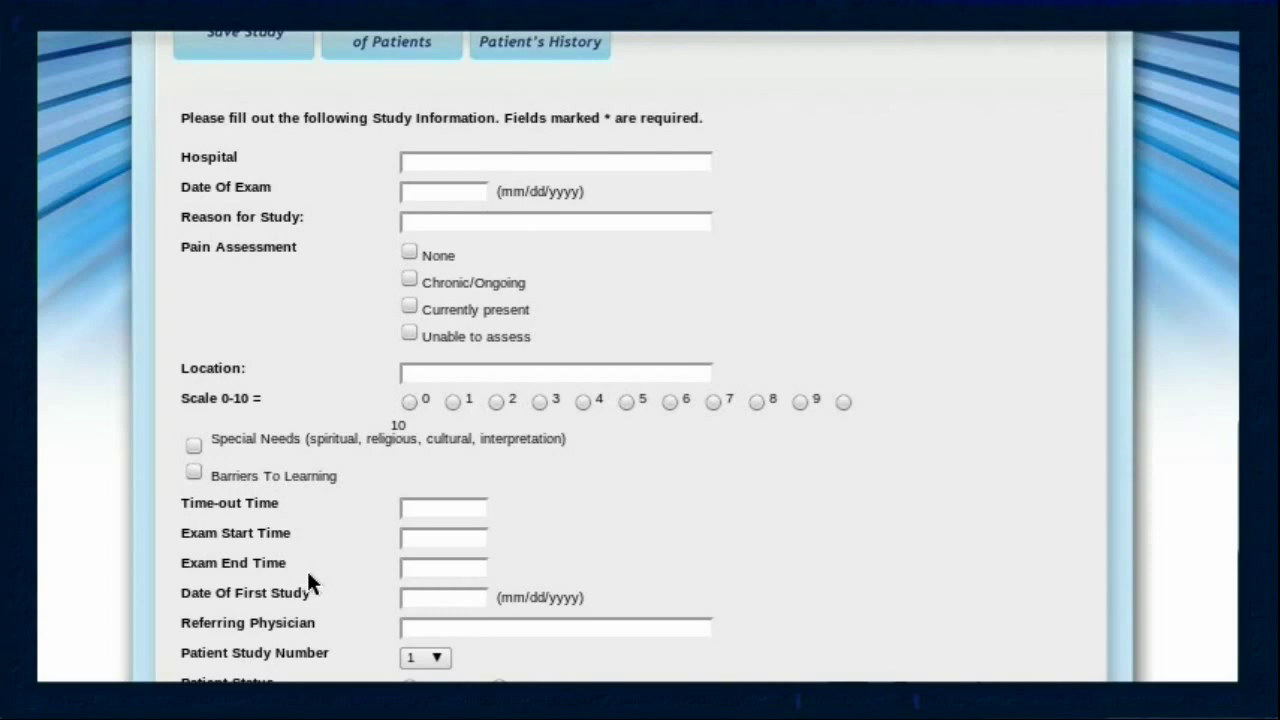
scroll(310, 576, down, 4)
scroll(313, 583, down, 4)
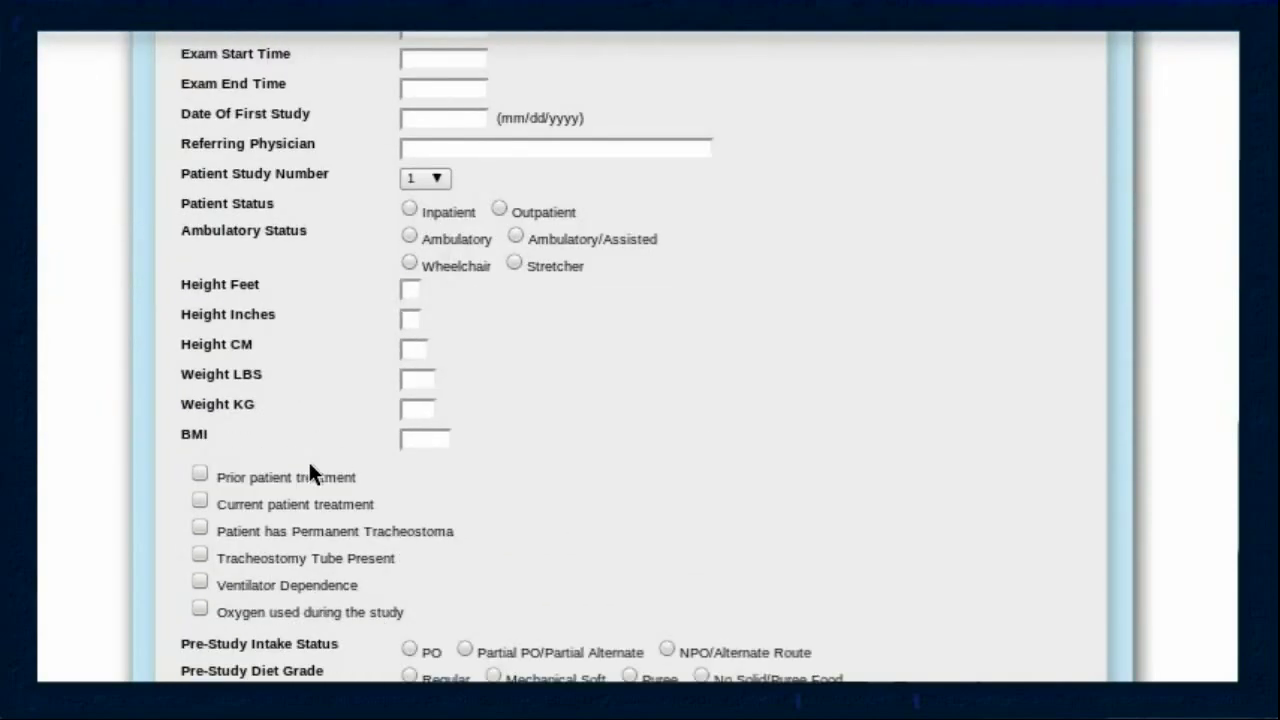
scroll(363, 507, down, 6)
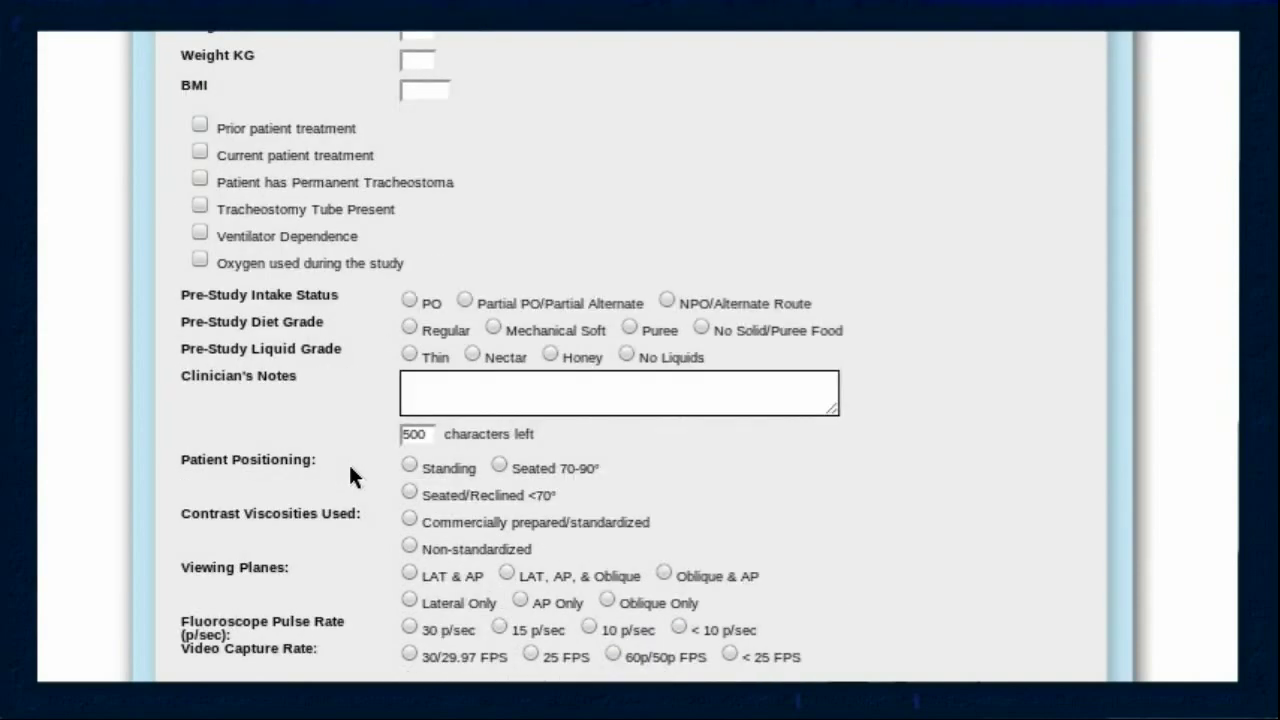
scroll(350, 476, down, 1)
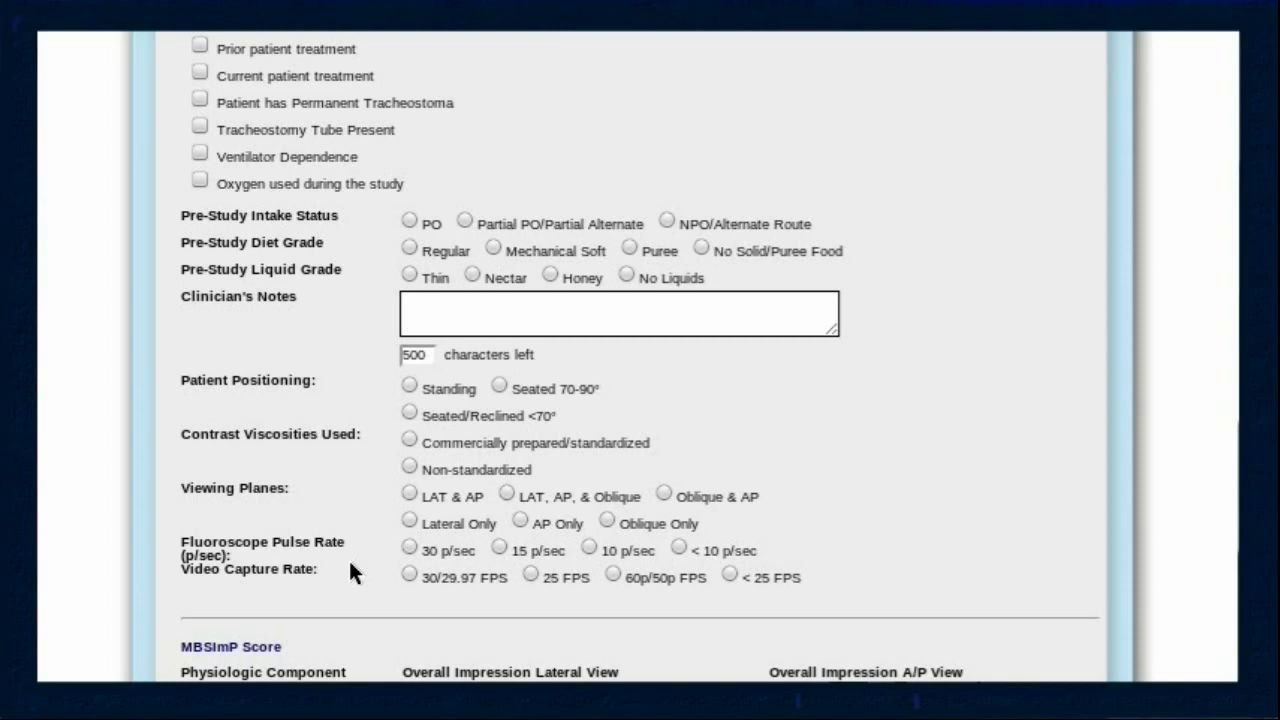
scroll(350, 570, down, 5)
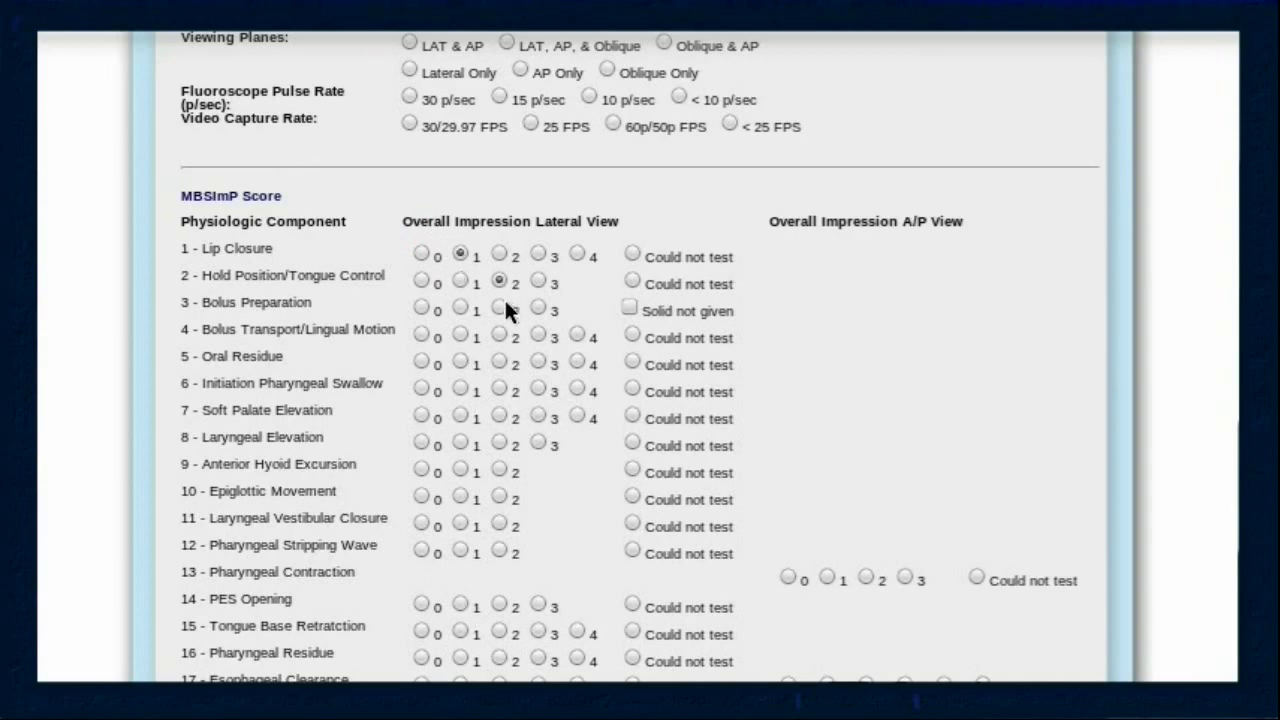
- Score the first eight components' lateral view, including Laryngeal Vestibular Closure 1, then scroll down
click(538, 307)
click(499, 334)
click(499, 361)
click(460, 388)
click(460, 415)
click(499, 442)
click(460, 469)
click(460, 496)
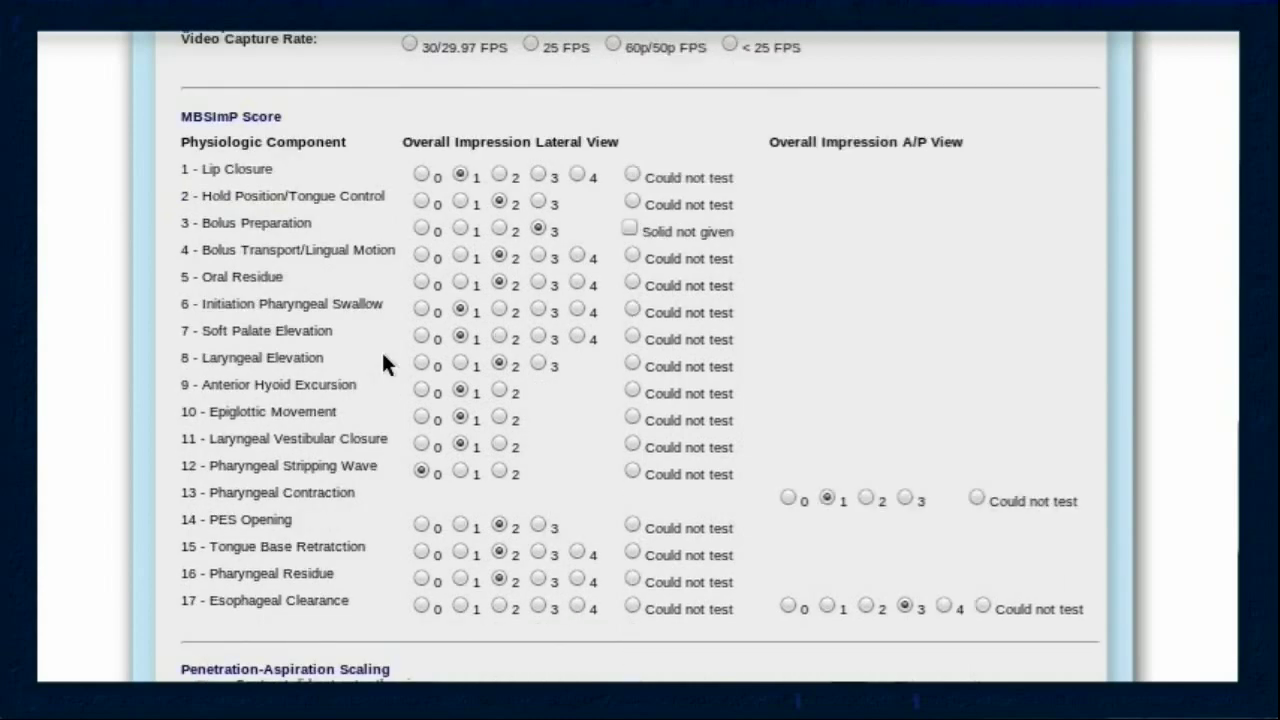
scroll(463, 363, down, 4)
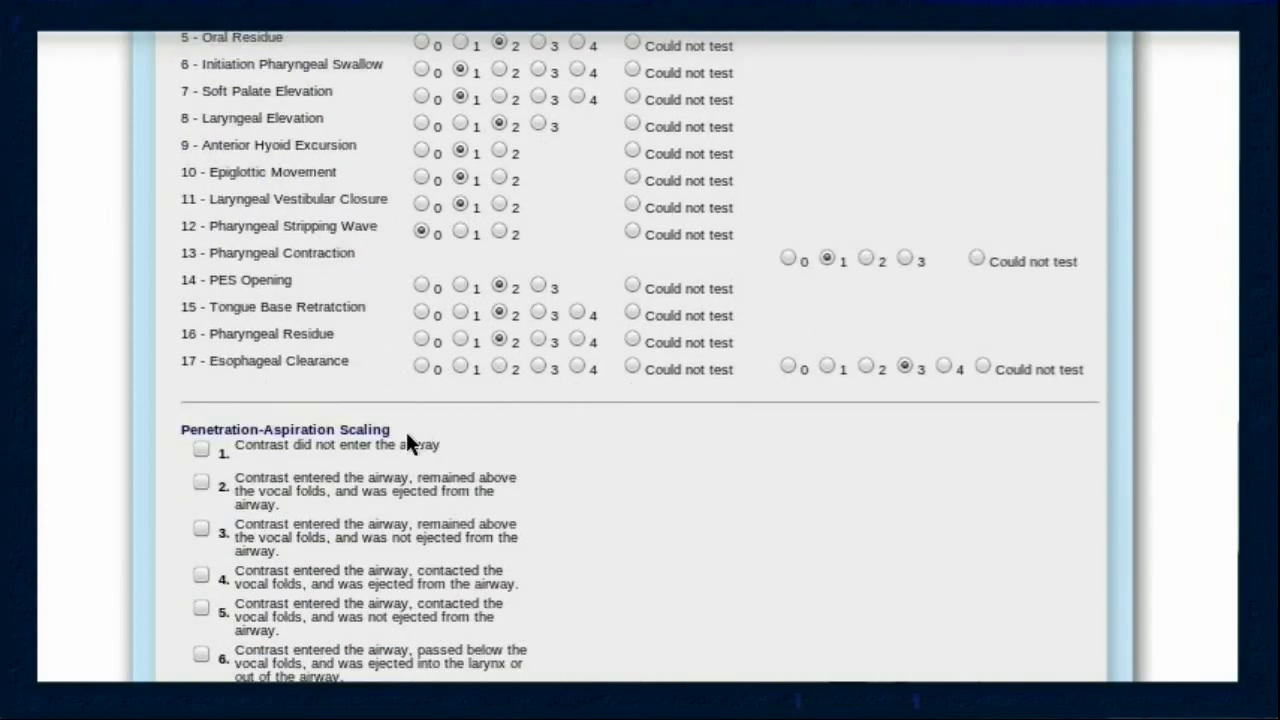
scroll(724, 487, down, 10)
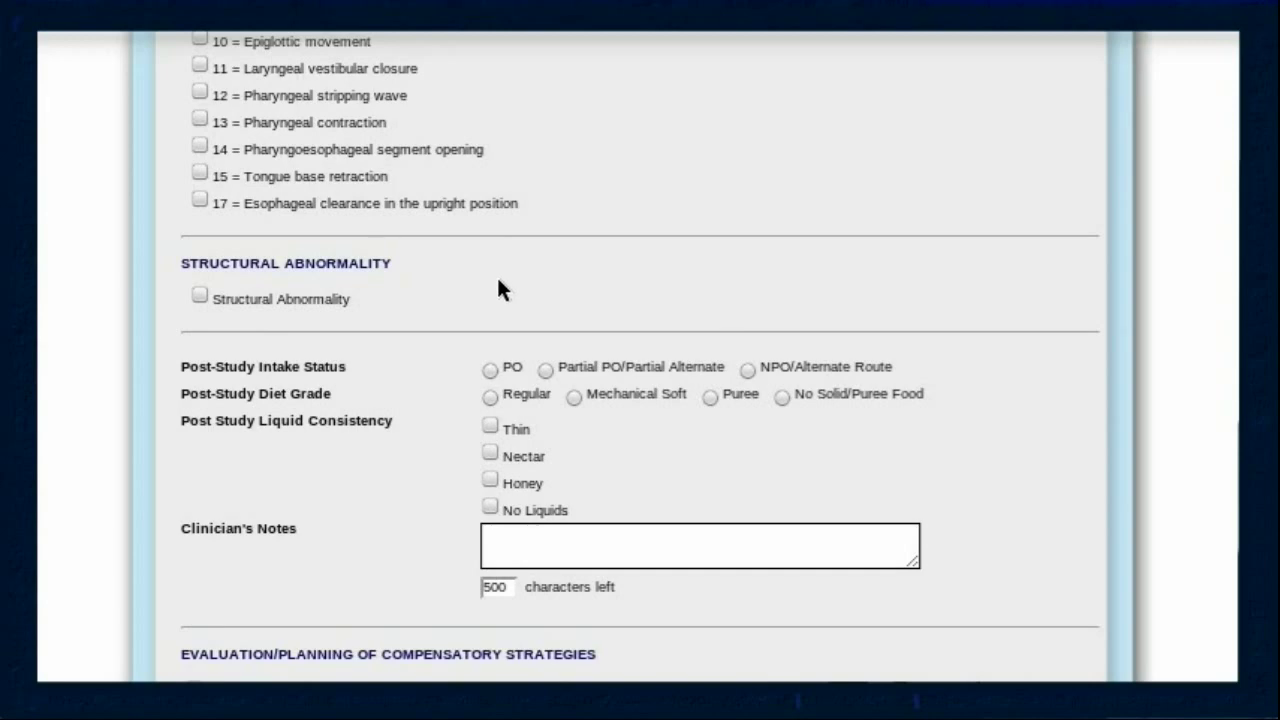
scroll(604, 278, down, 5)
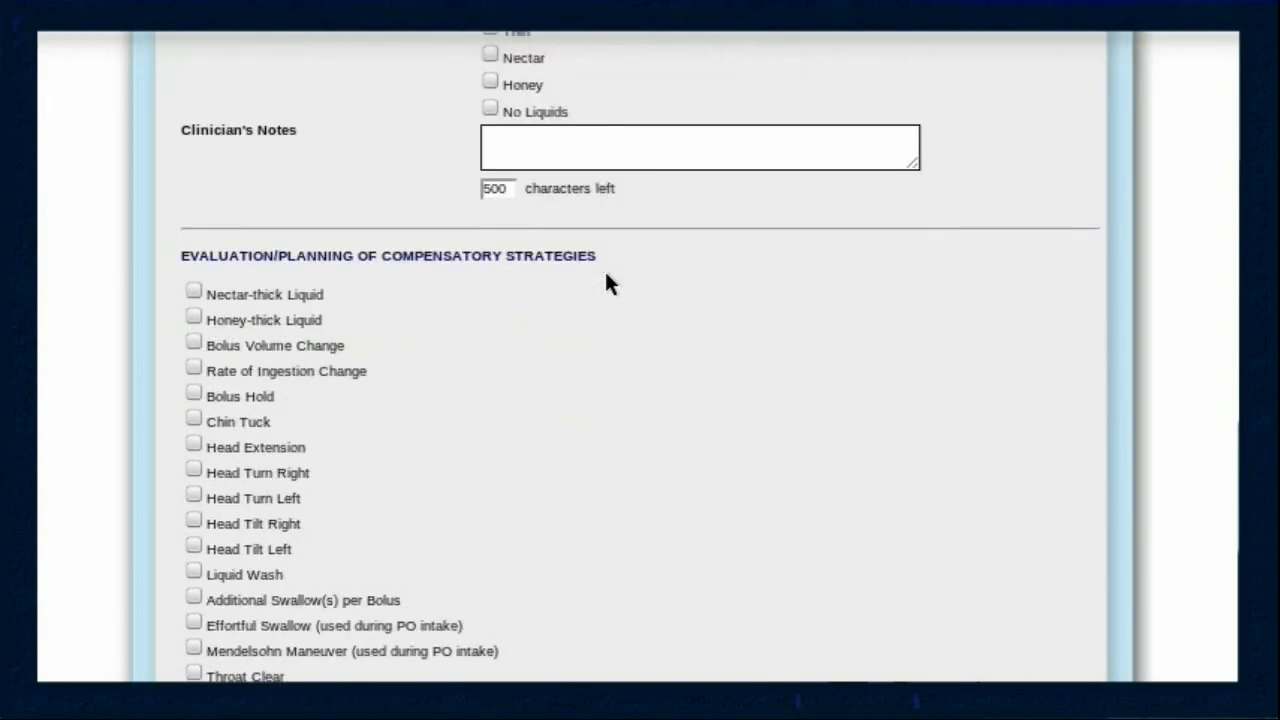
scroll(606, 275, down, 7)
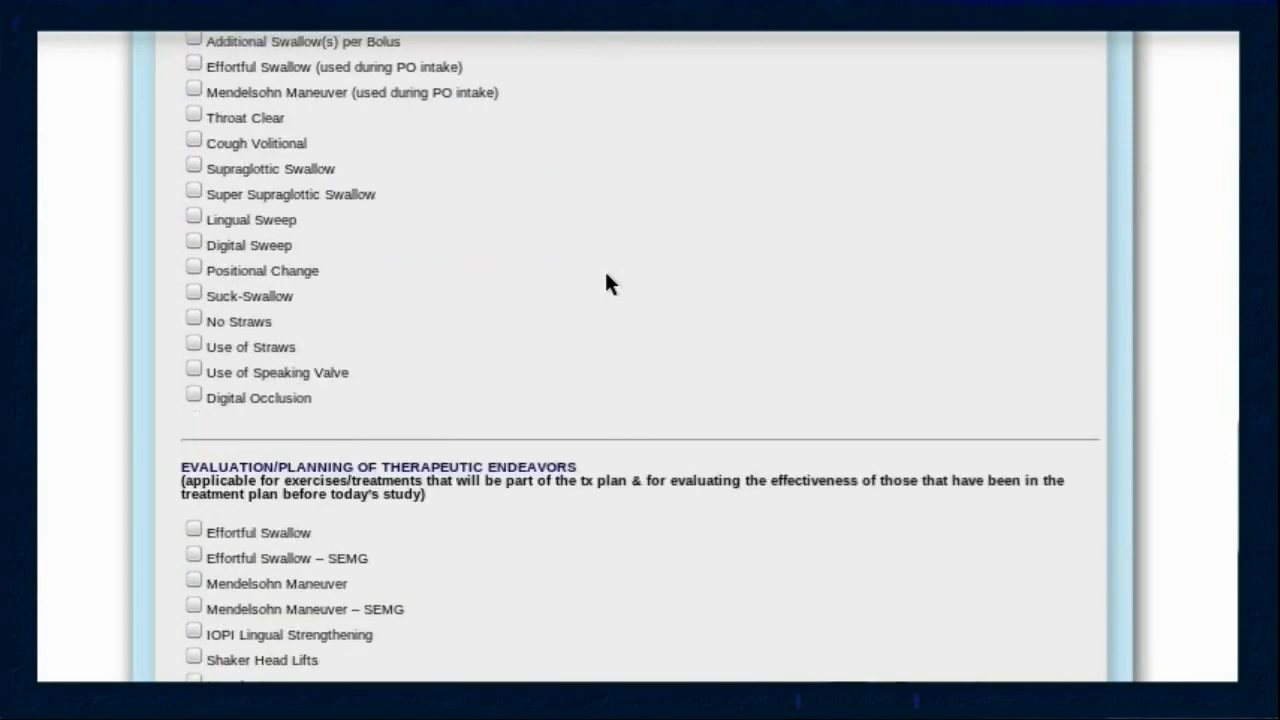
scroll(610, 284, down, 3)
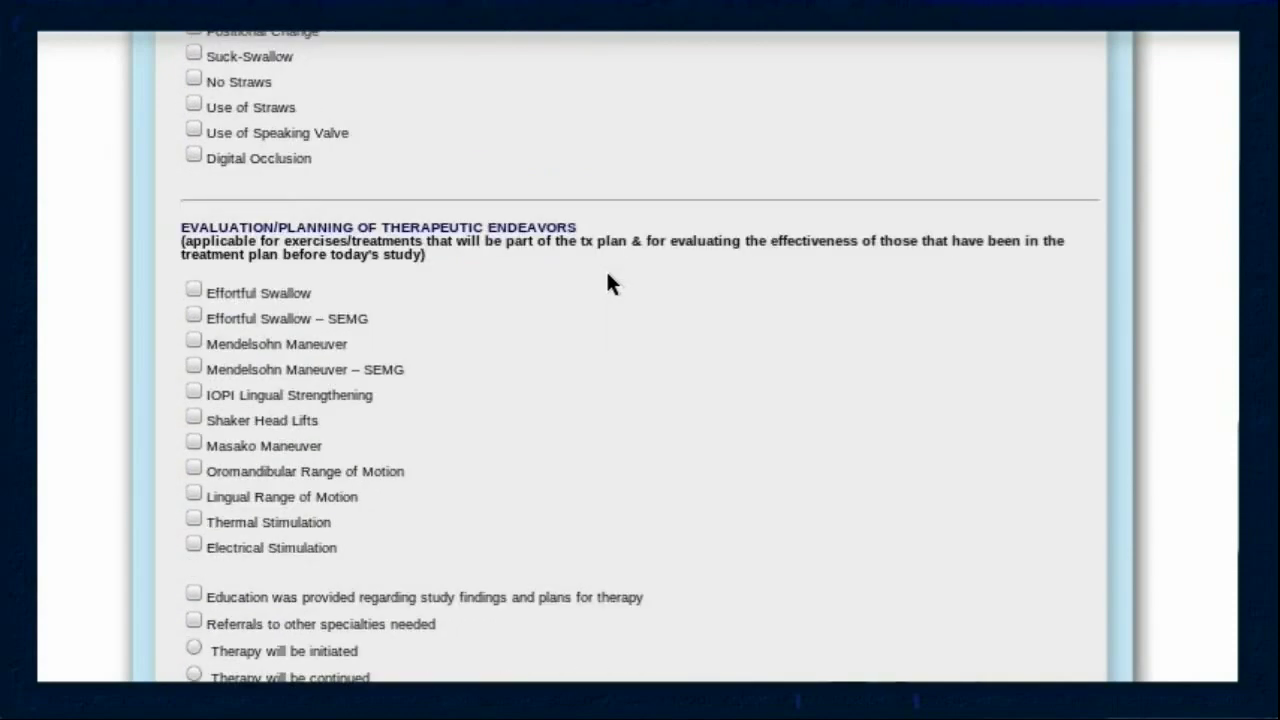
scroll(611, 284, down, 8)
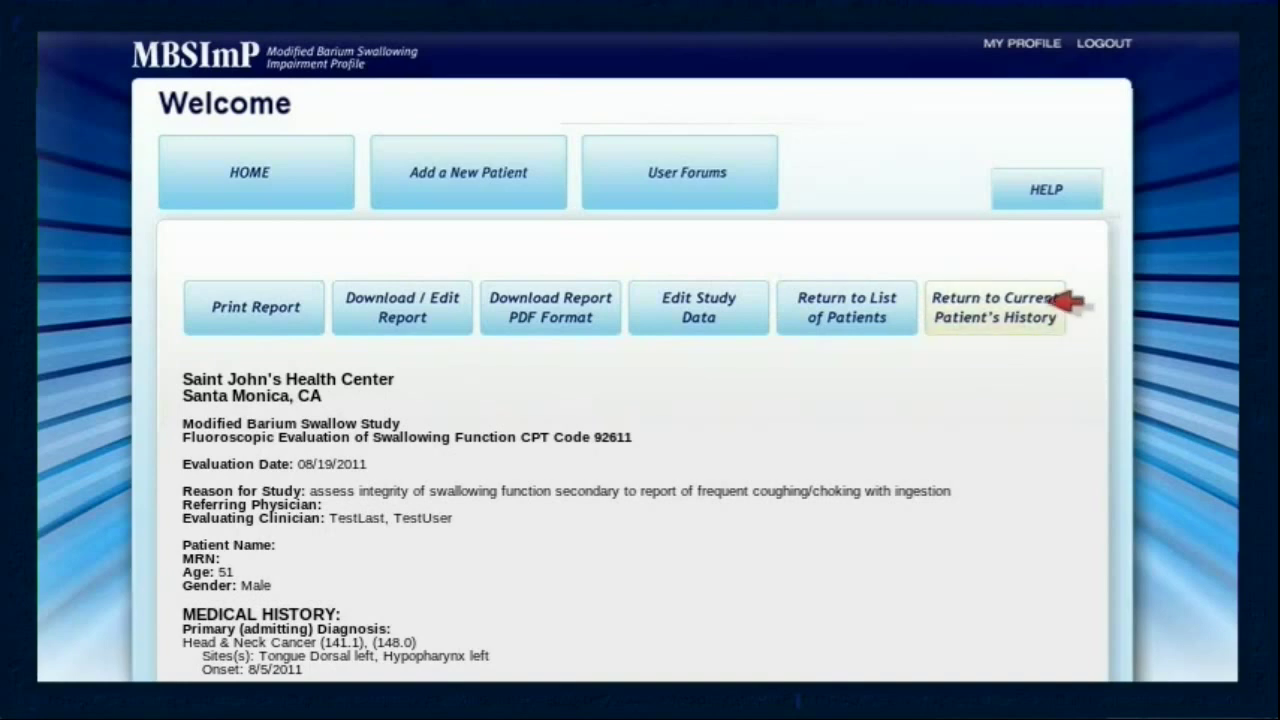
- Scroll through the 08/19/2011 Head & Neck Cancer report, then go HOME
scroll(528, 386, down, 3)
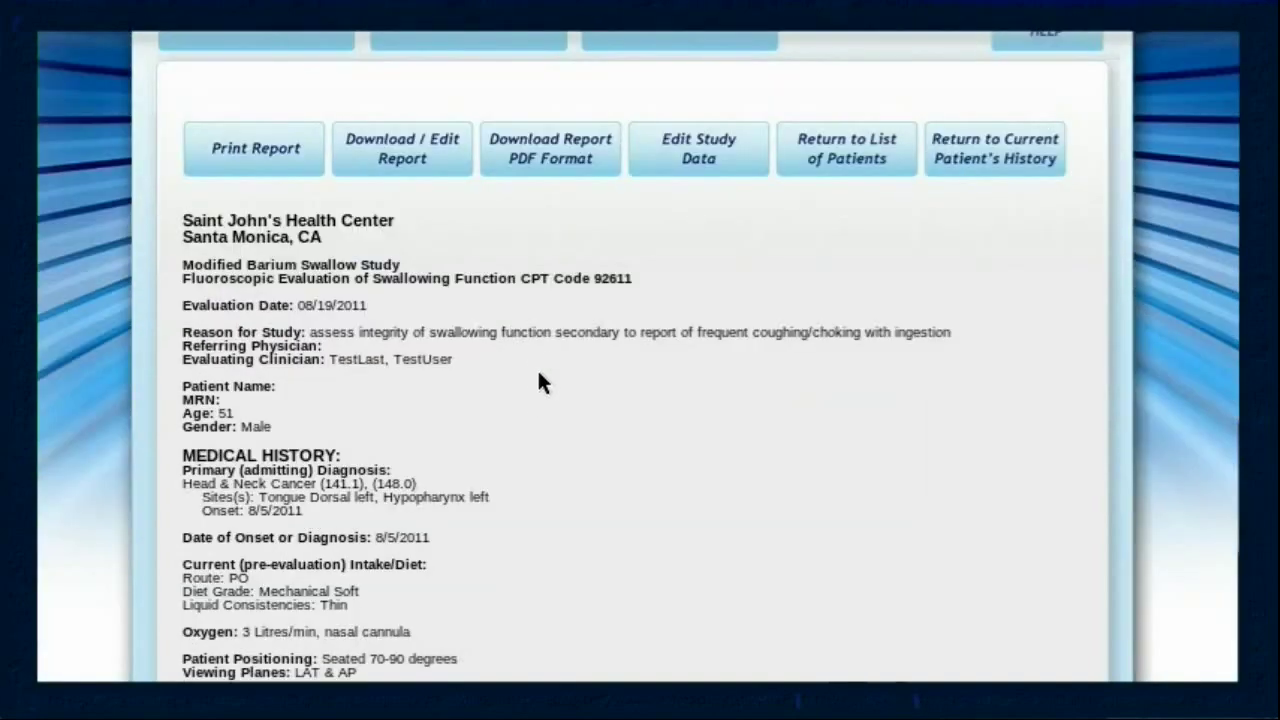
scroll(553, 342, down, 8)
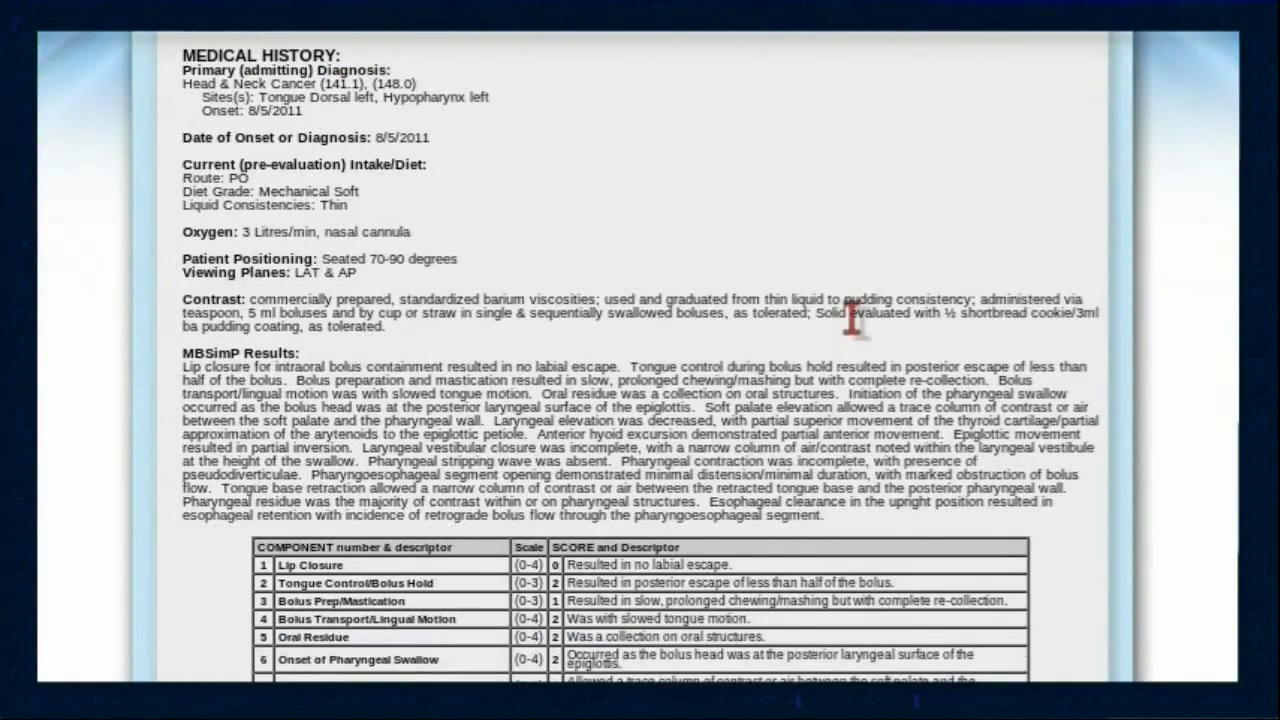
scroll(907, 318, down, 5)
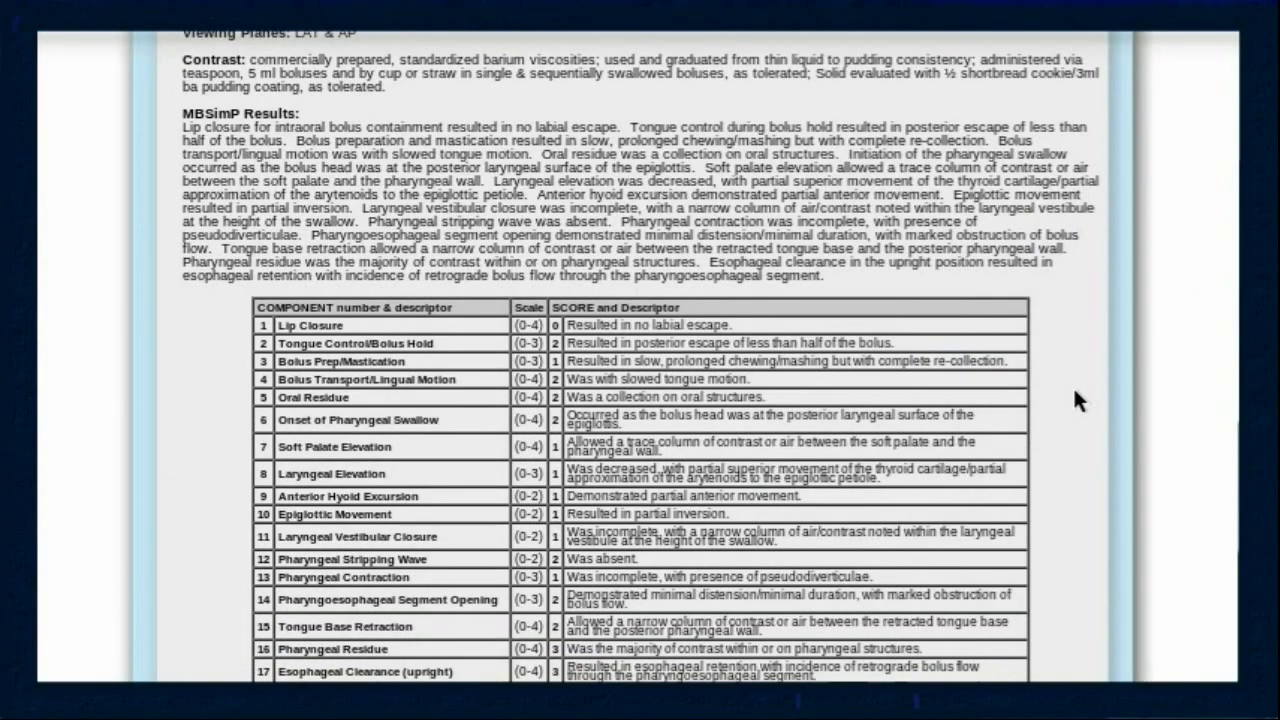
scroll(1073, 396, down, 2)
scroll(1075, 398, down, 8)
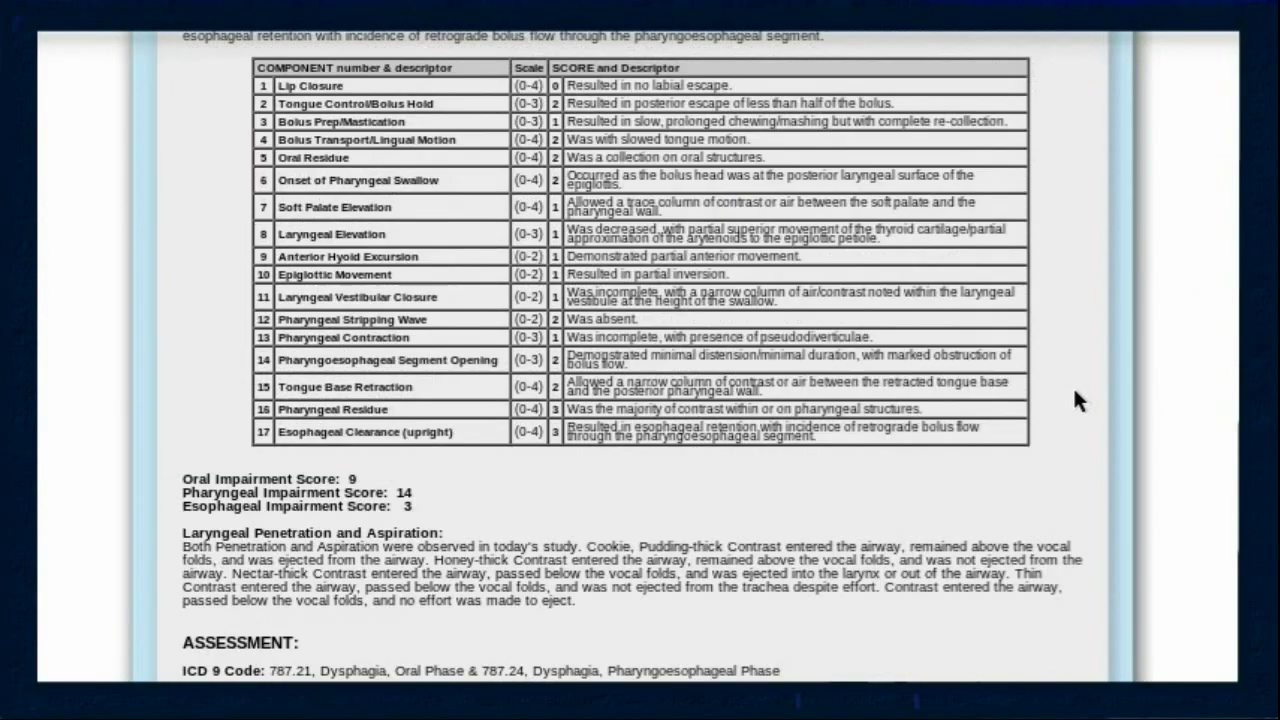
scroll(1075, 398, down, 3)
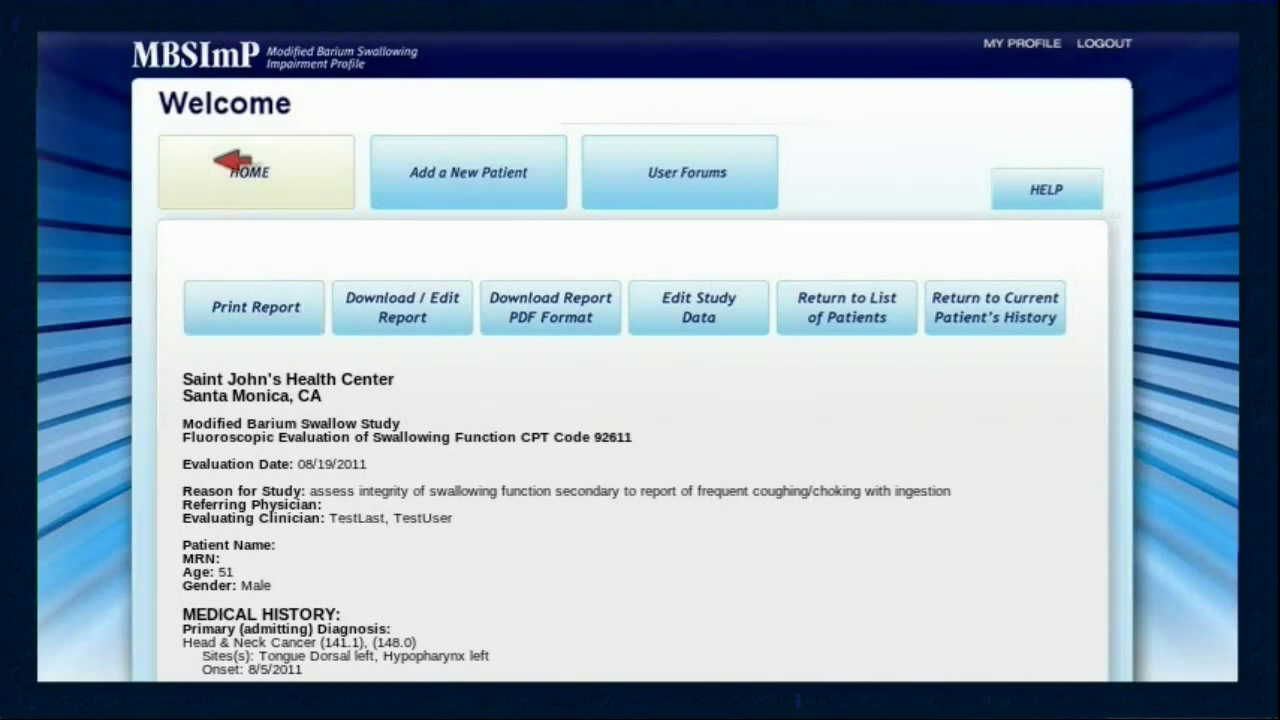
click(222, 161)
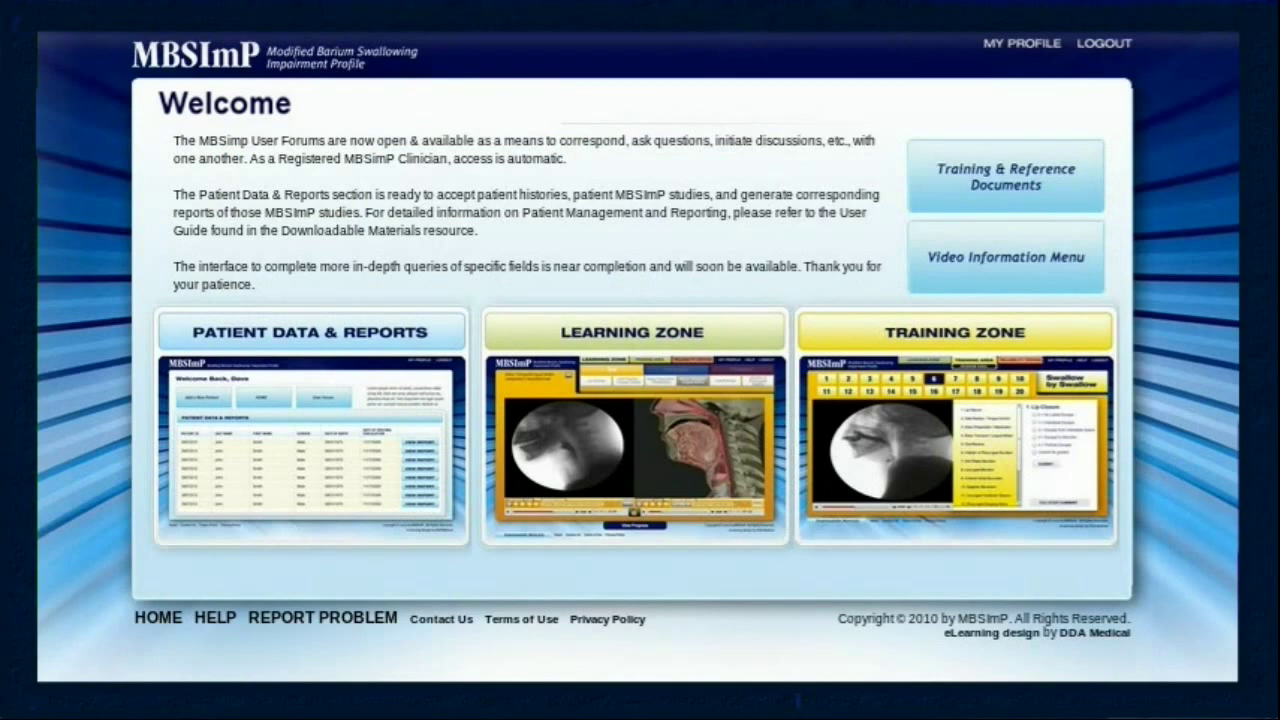